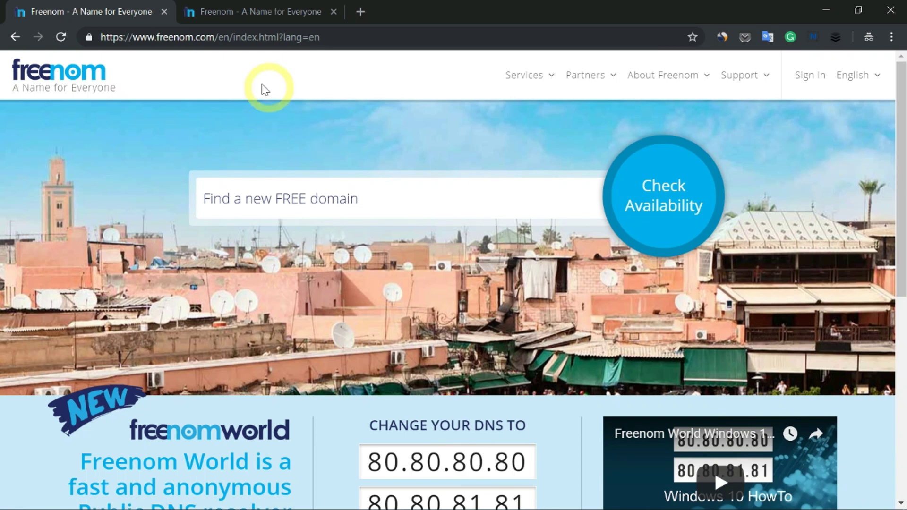
Look over Freenom's domain price chart.
left_click(273, 14)
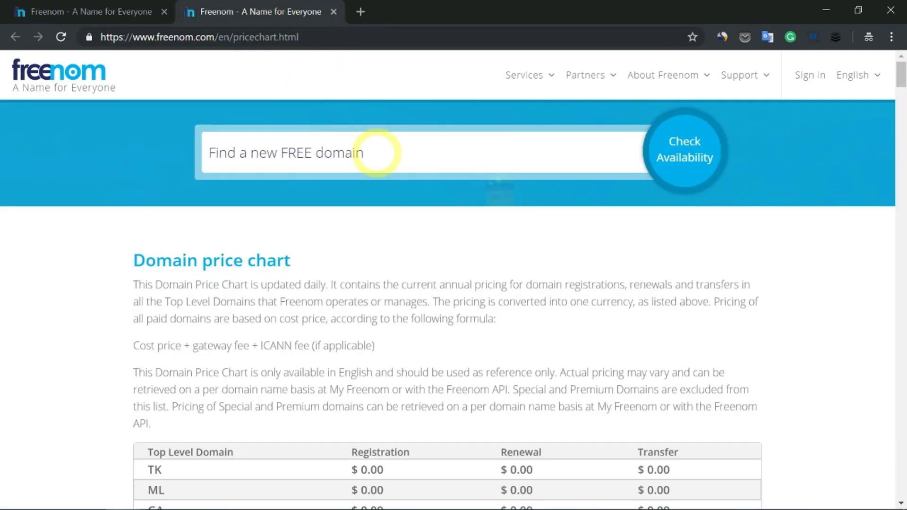
scroll(458, 229, "down", 5)
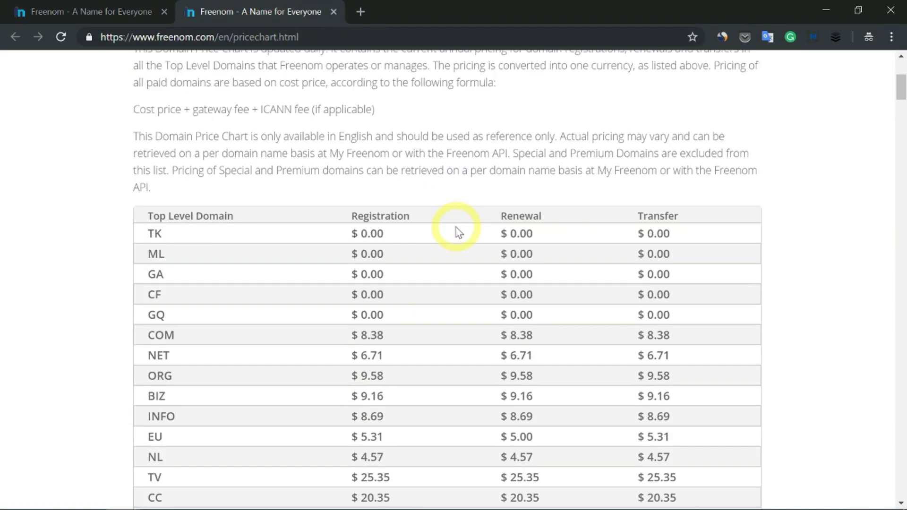
scroll(457, 230, "down", 5)
scroll(457, 229, "up", 3)
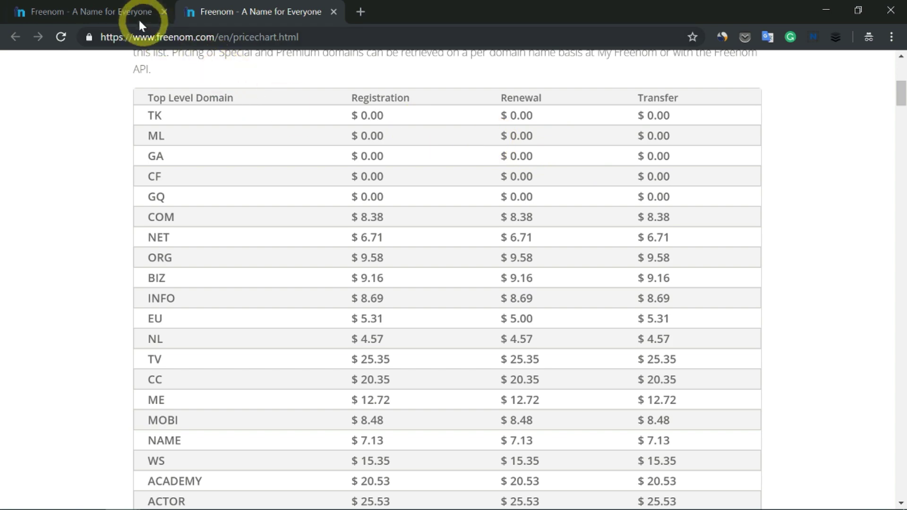
Back on the Freenom home page, check whether kodorra.gq is available.
left_click(126, 14)
left_click(410, 197)
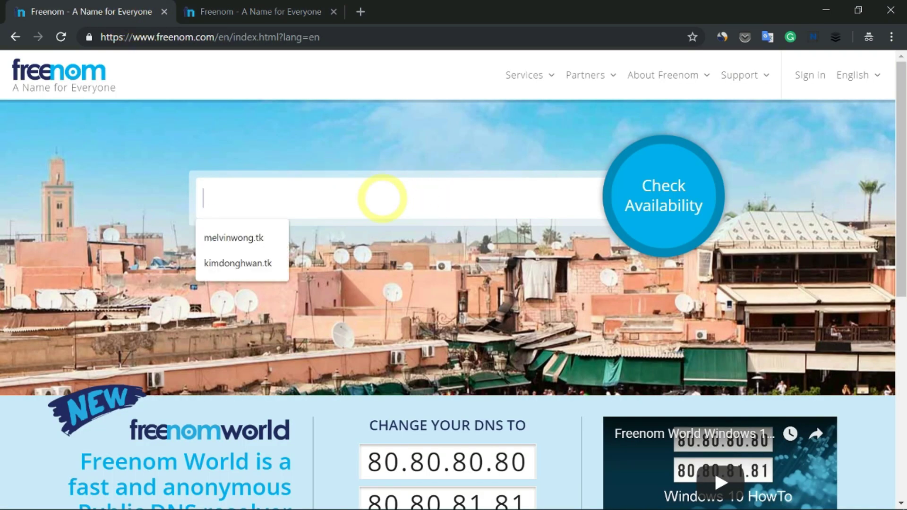
type("kodorra.")
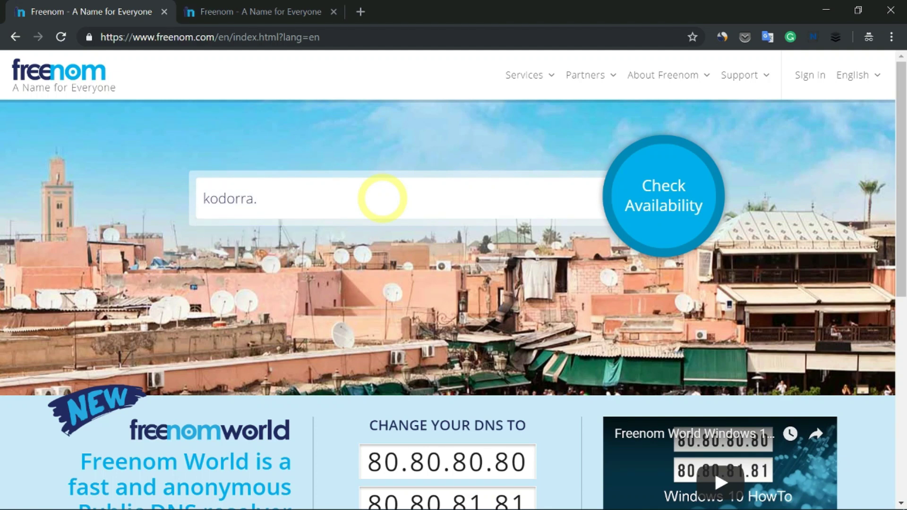
type("gq")
left_click(657, 211)
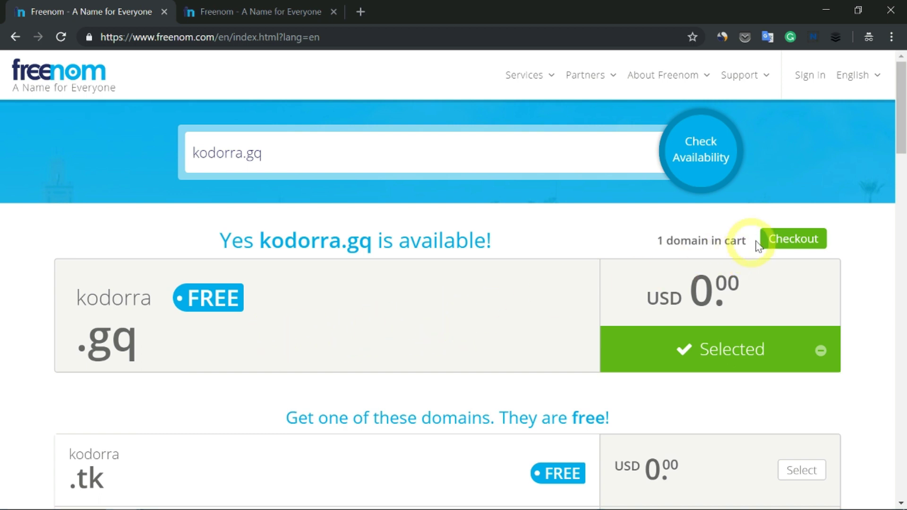
Check out kodorra.gq with the '12 Months @ FREE' period and continue to review.
left_click(798, 240)
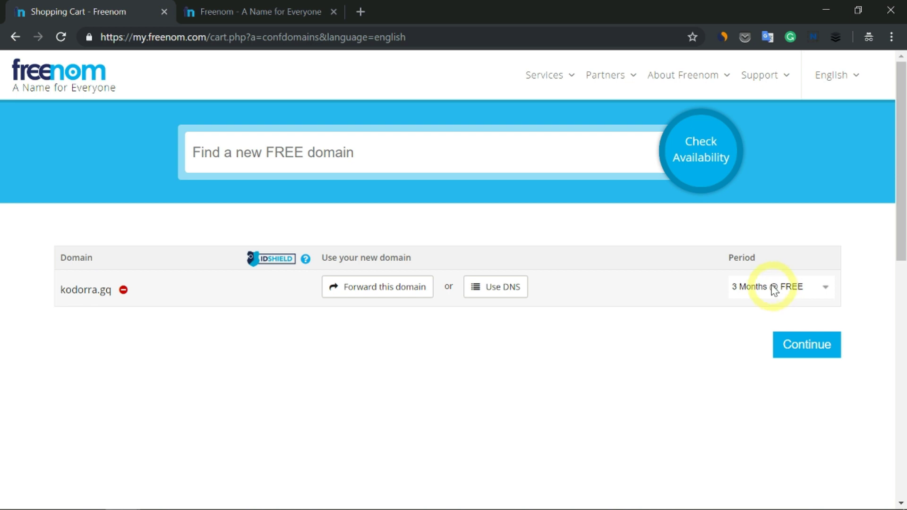
left_click(773, 289)
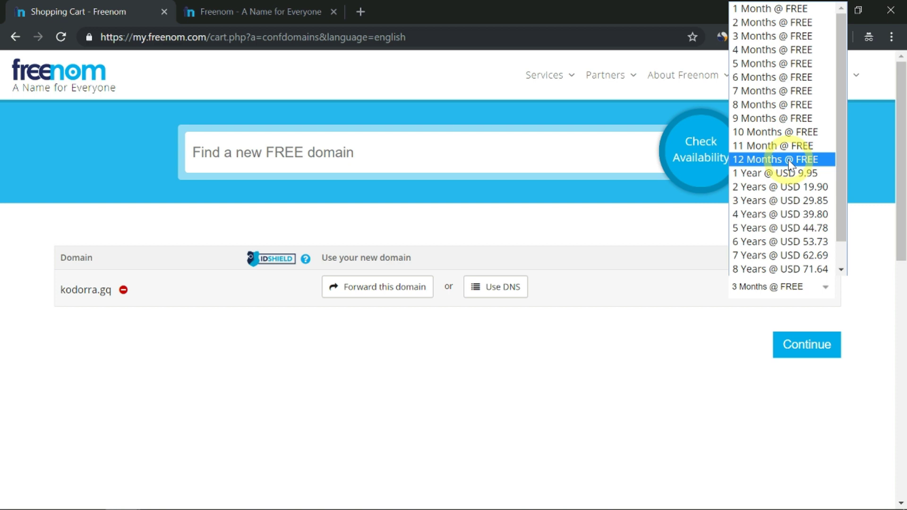
left_click(788, 161)
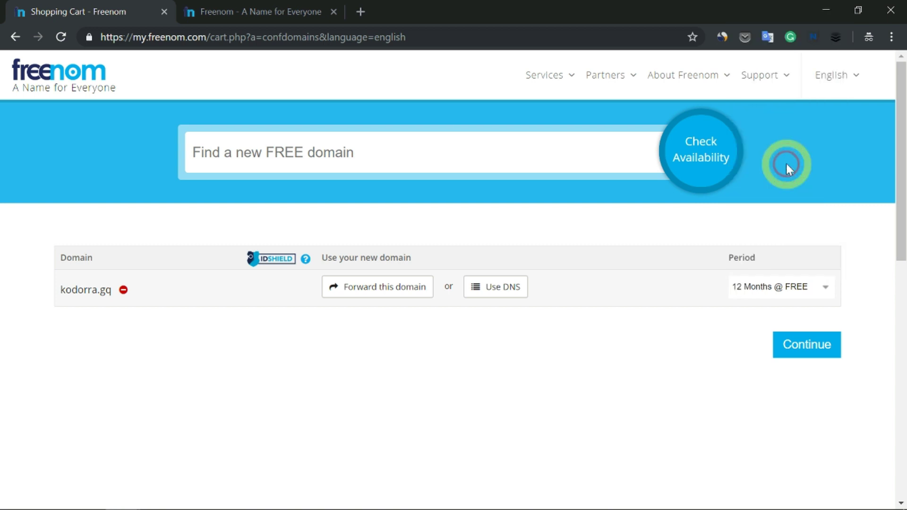
left_click(808, 351)
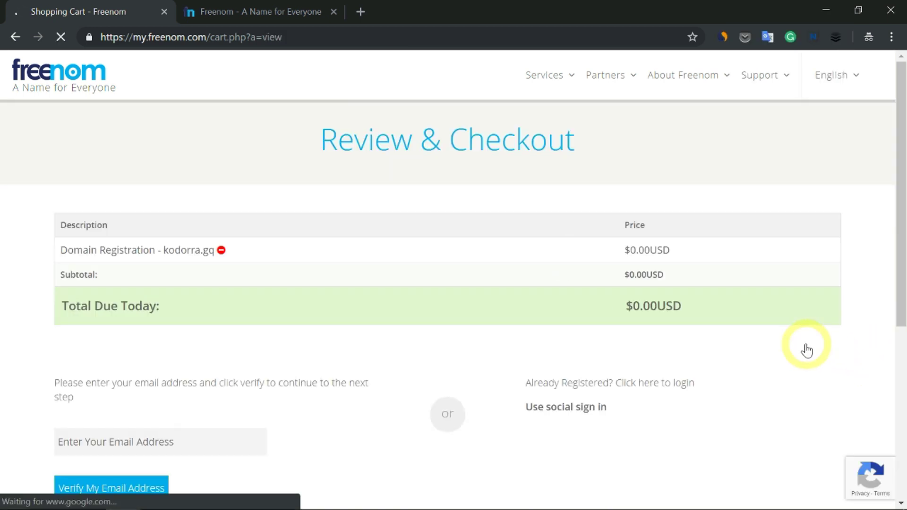
Enter the contact's e-mail address, request verification, and follow the confirmation link from the e-mail.
scroll(435, 317, "down", 2)
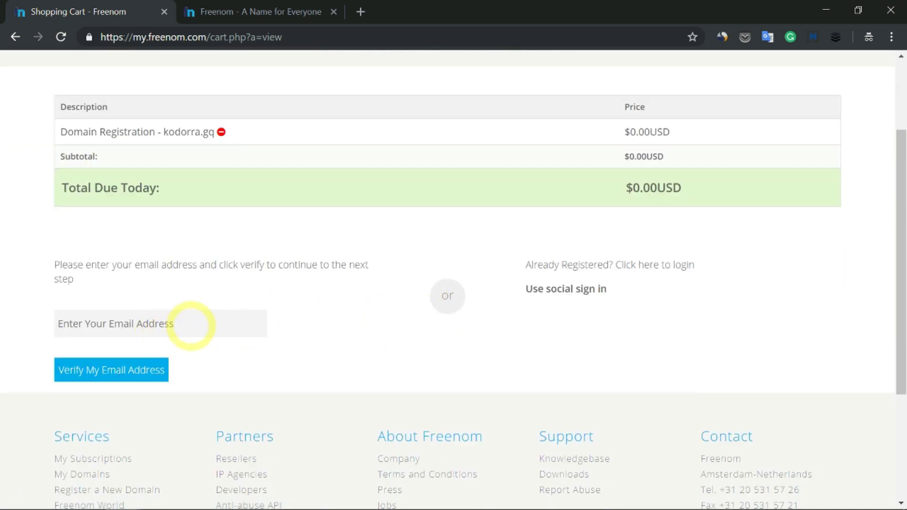
left_click(191, 325)
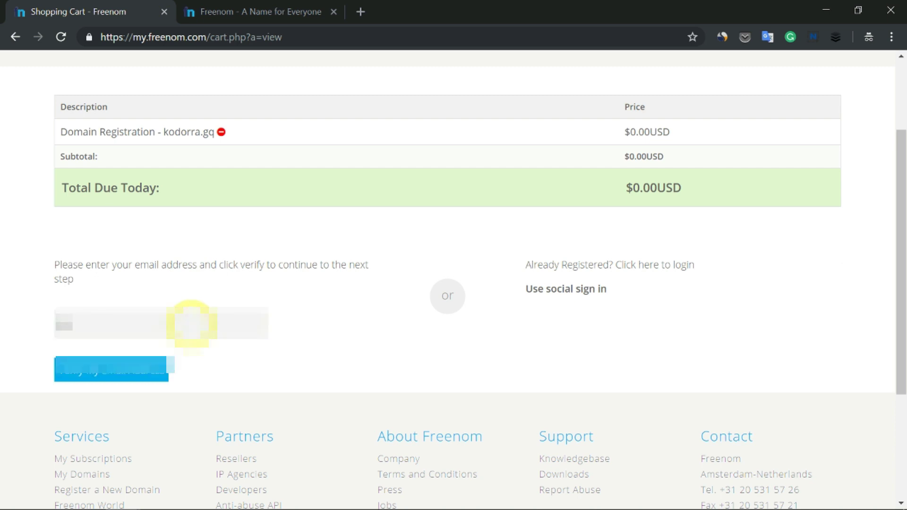
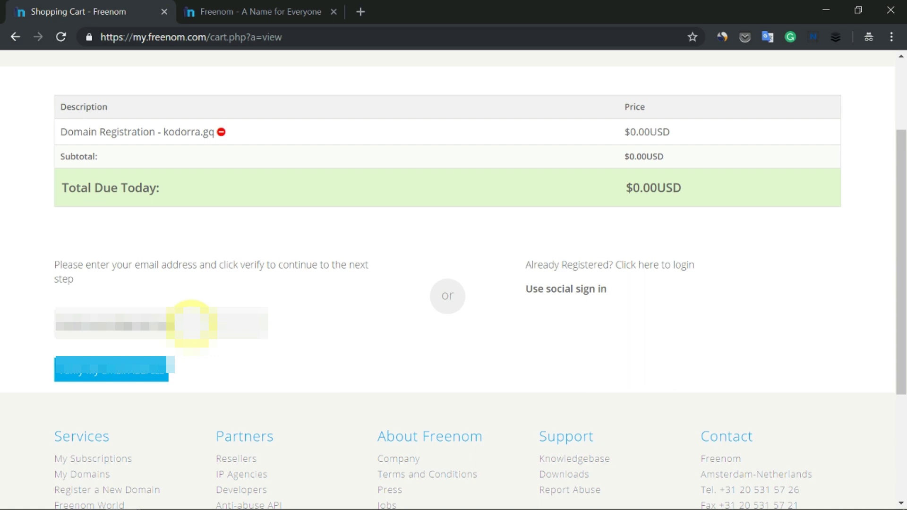
left_click(144, 376)
scroll(526, 364, "down", 3)
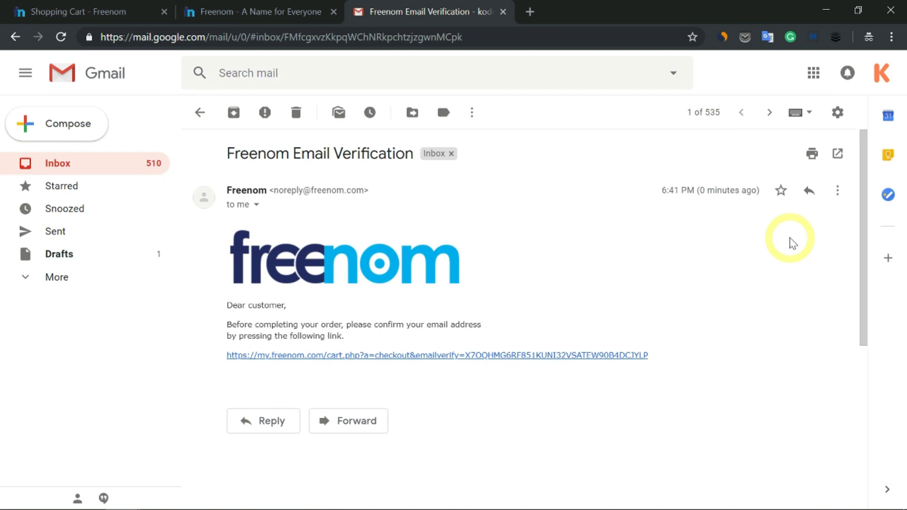
left_click(555, 359)
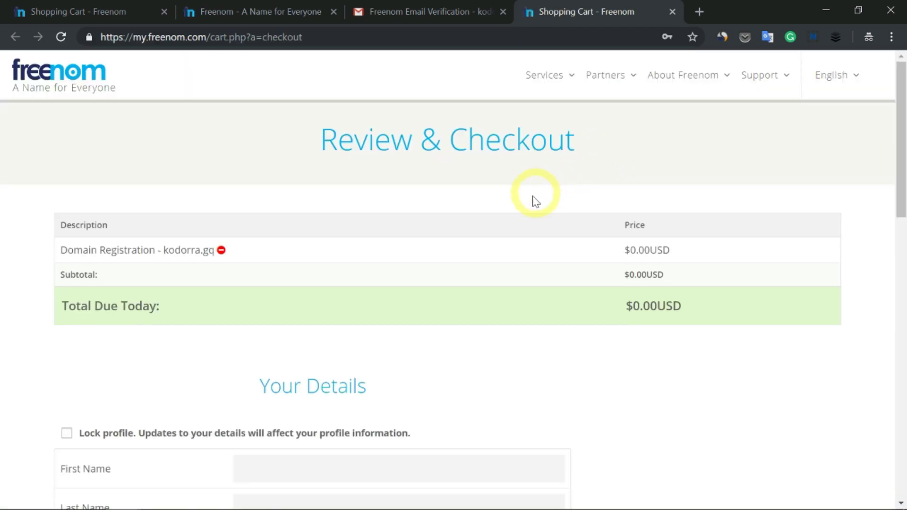
scroll(505, 207, "down", 5)
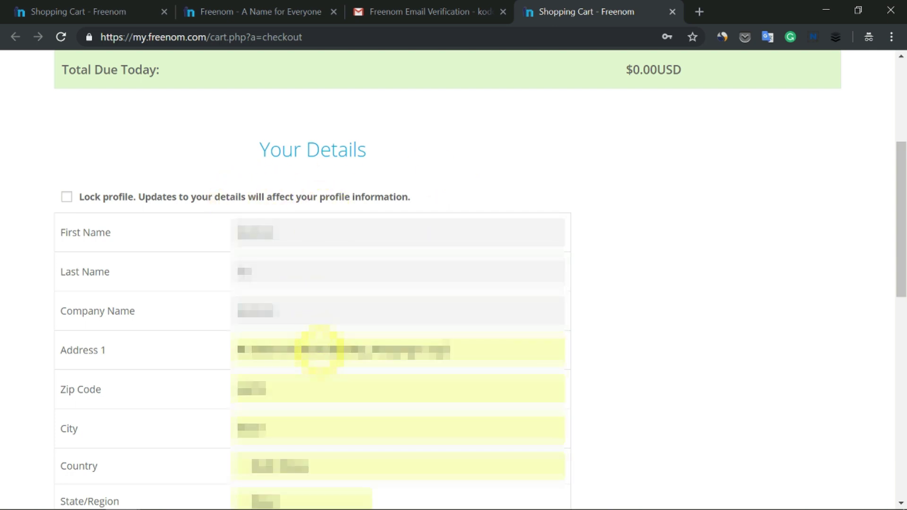
Set and confirm the account password, accept the Terms & Conditions, and complete the kodorra.gq order.
scroll(321, 350, "down", 2)
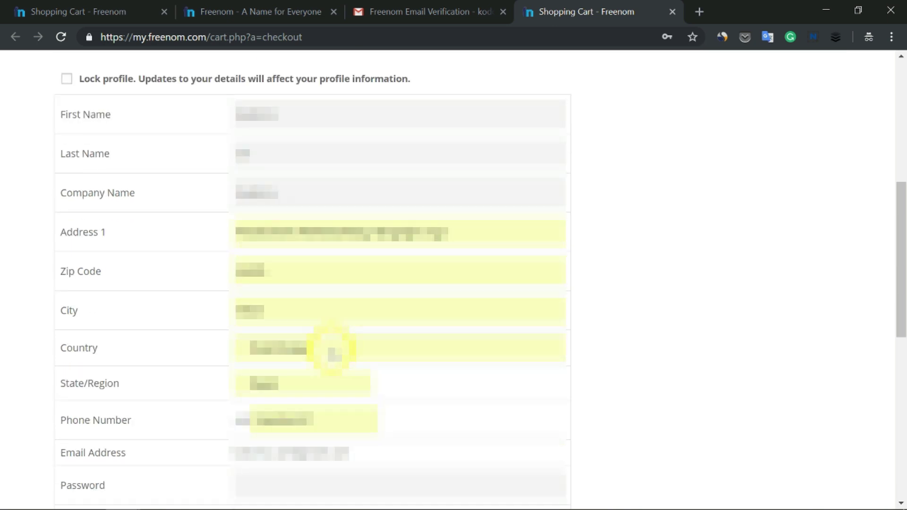
scroll(312, 348, "down", 2)
scroll(310, 344, "down", 2)
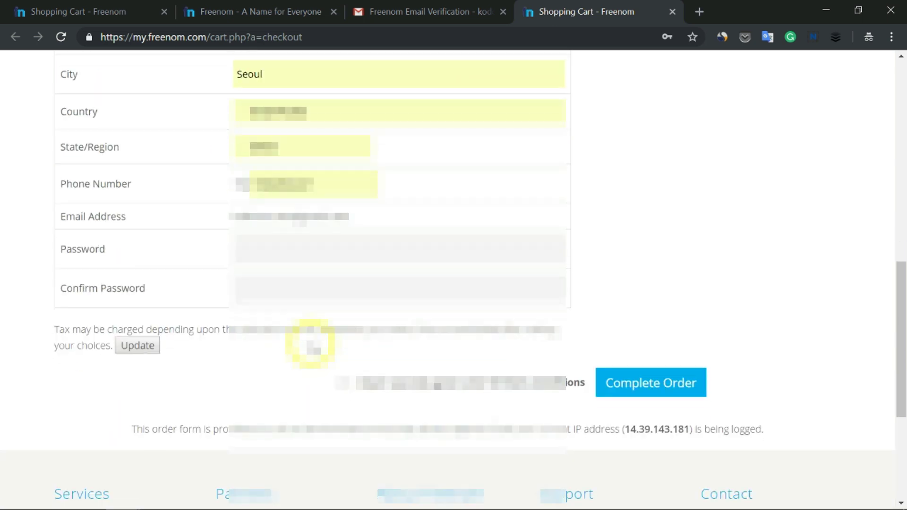
left_click(283, 248)
type("a")
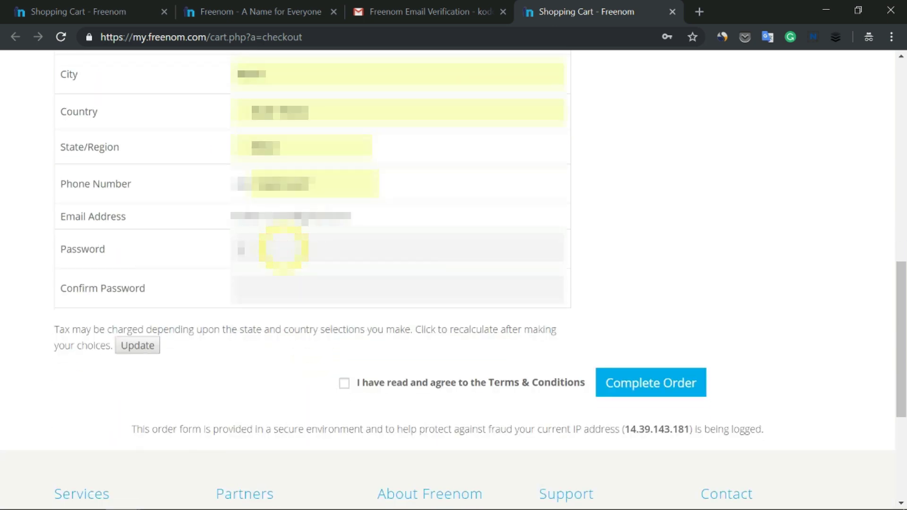
type("********")
key("Tab")
type("*********")
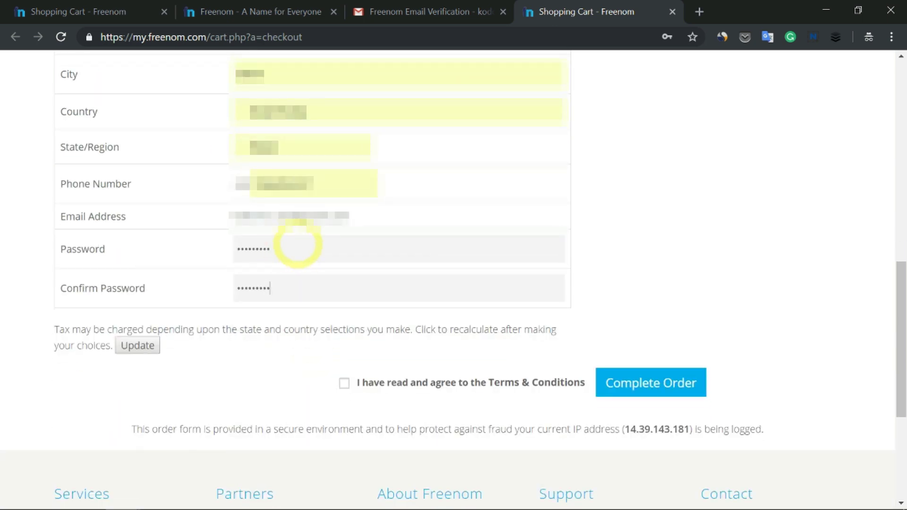
left_click(363, 390)
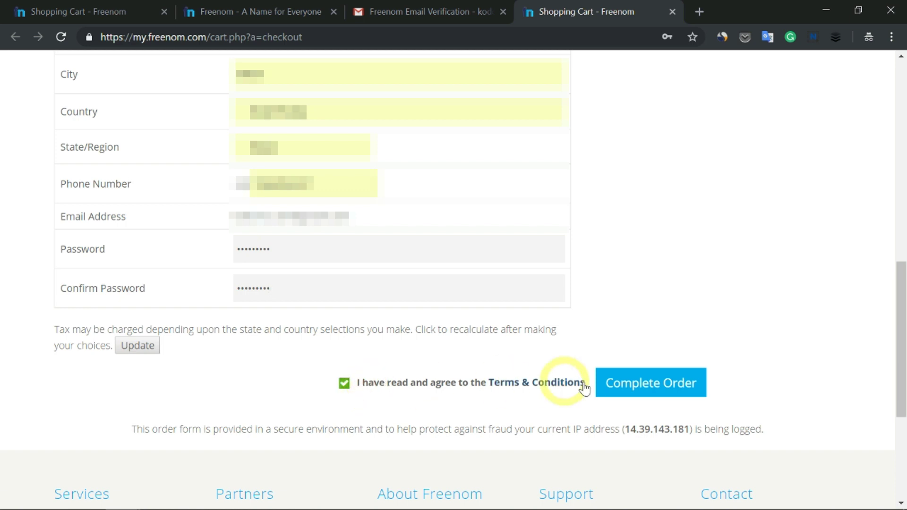
left_click(630, 389)
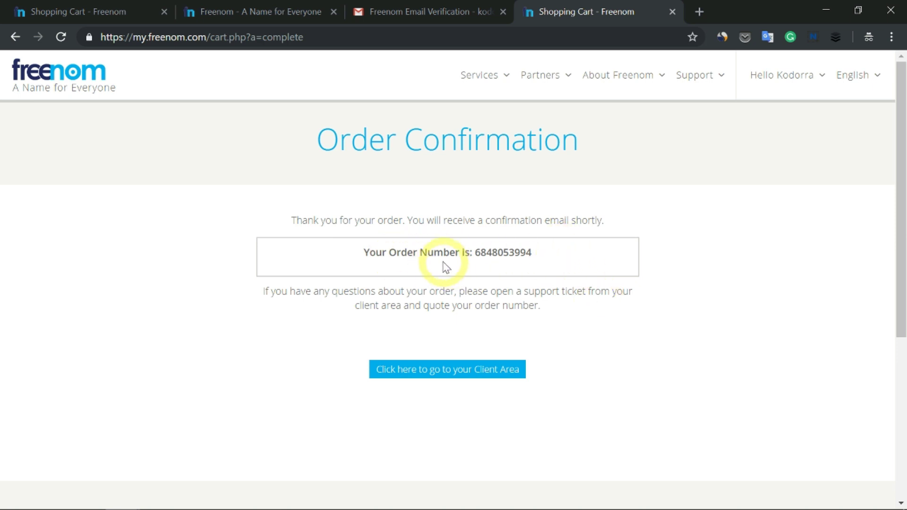
Select the order number, enter the Client Area, and open Services > My Domains.
double_click(508, 253)
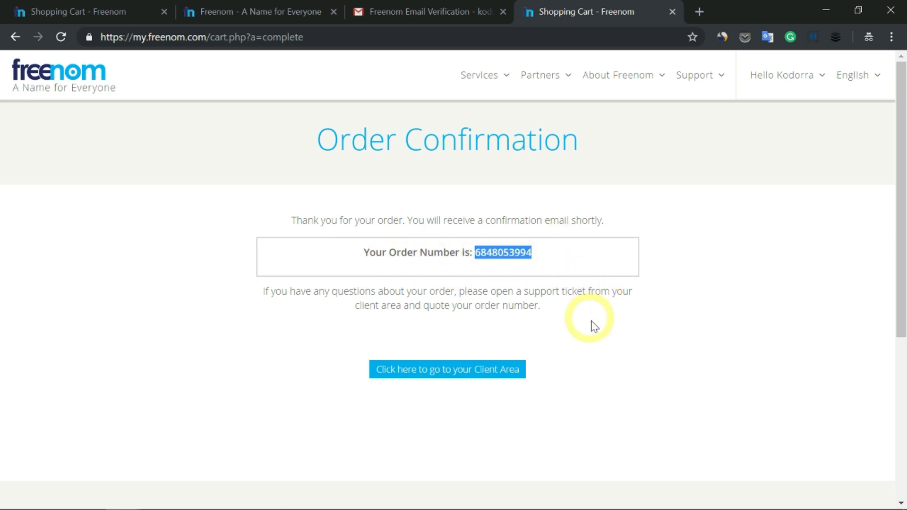
left_click(462, 378)
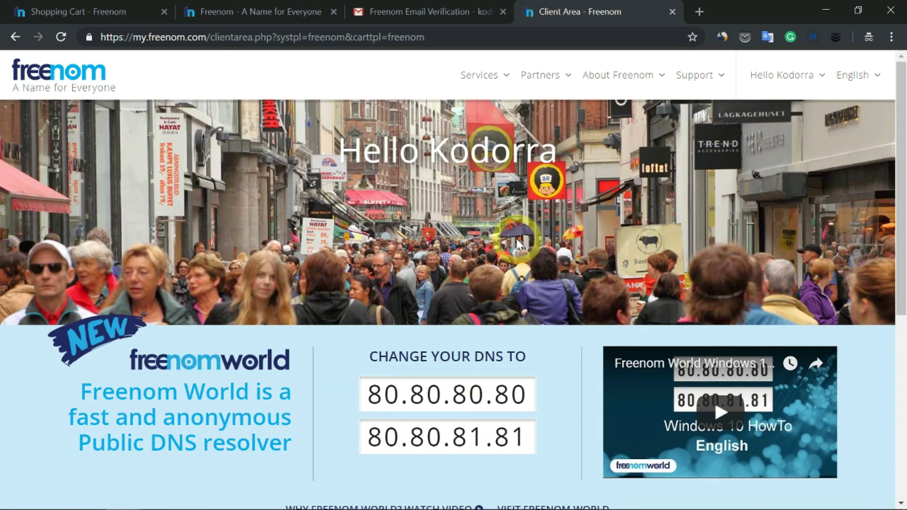
left_click(508, 82)
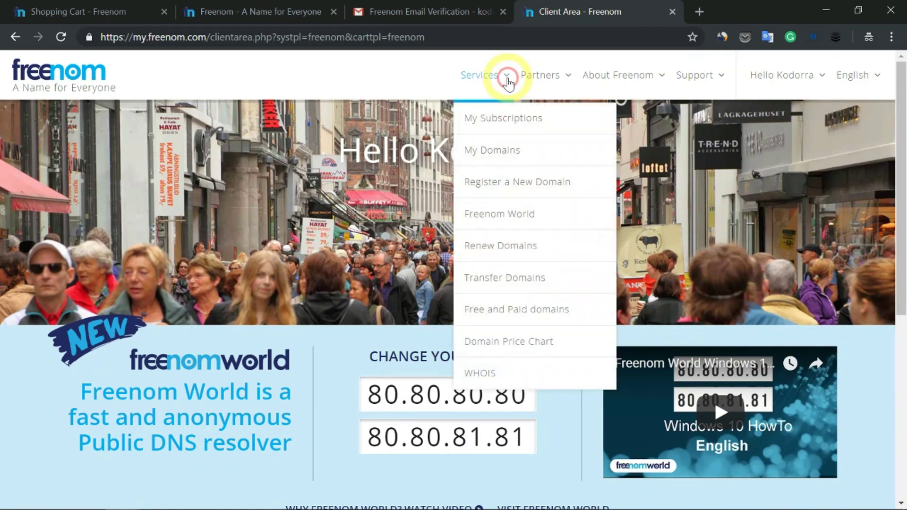
left_click(500, 151)
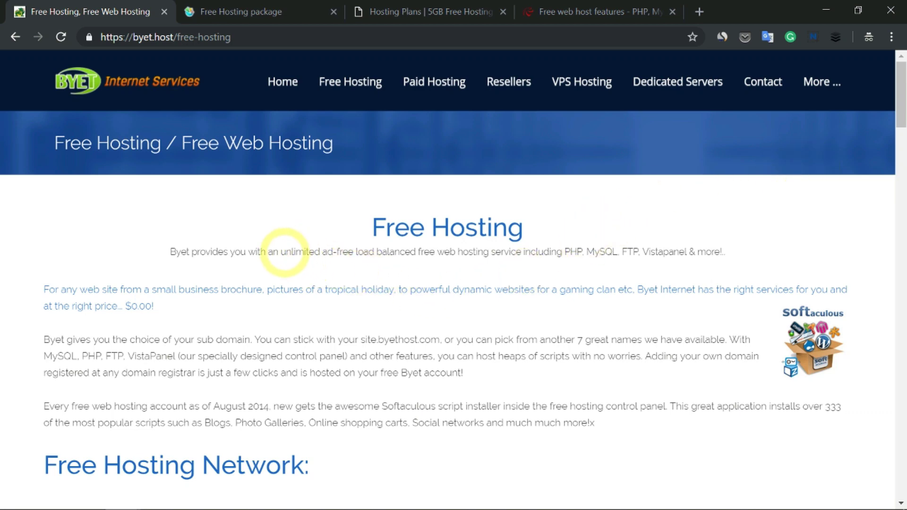
Highlight Byet Host's unlimited ad-free claim, scroll through its features, then switch to FreeHosting.com's free package.
left_click_drag(284, 252, 354, 252)
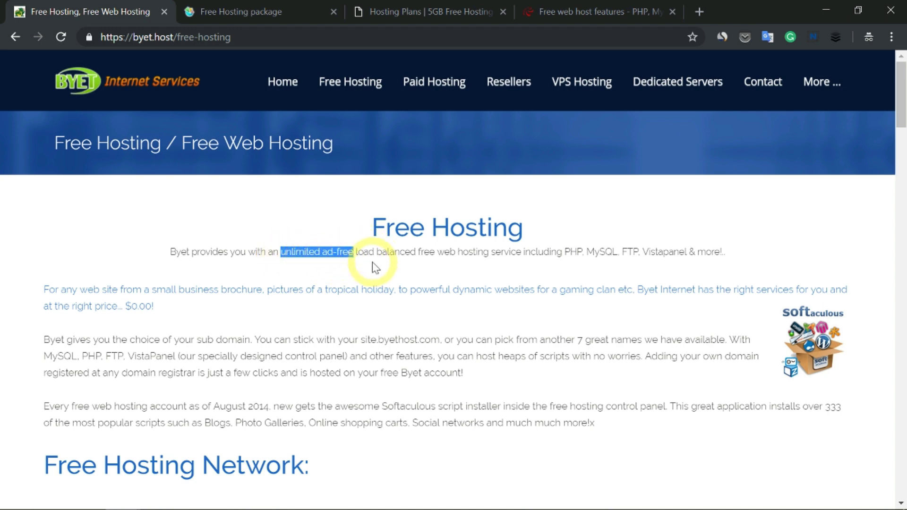
left_click(745, 216)
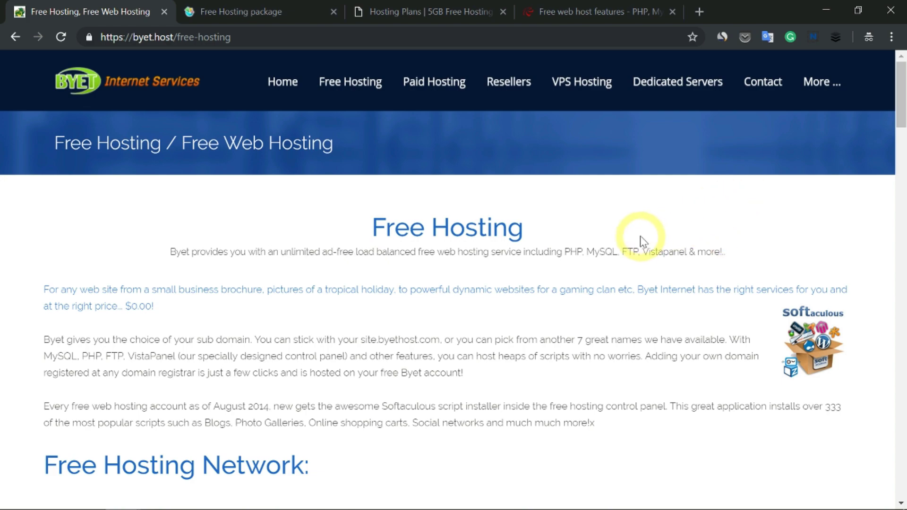
scroll(628, 238, "down", 15)
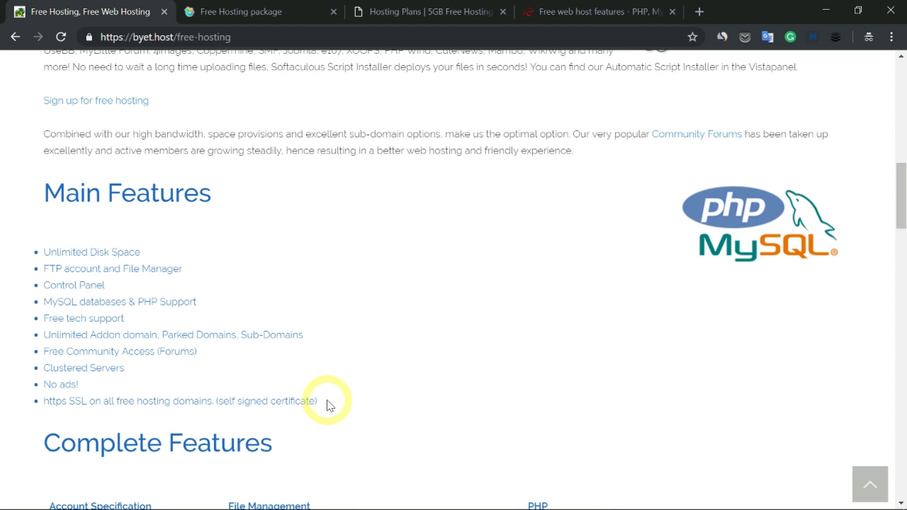
scroll(329, 404, "down", 15)
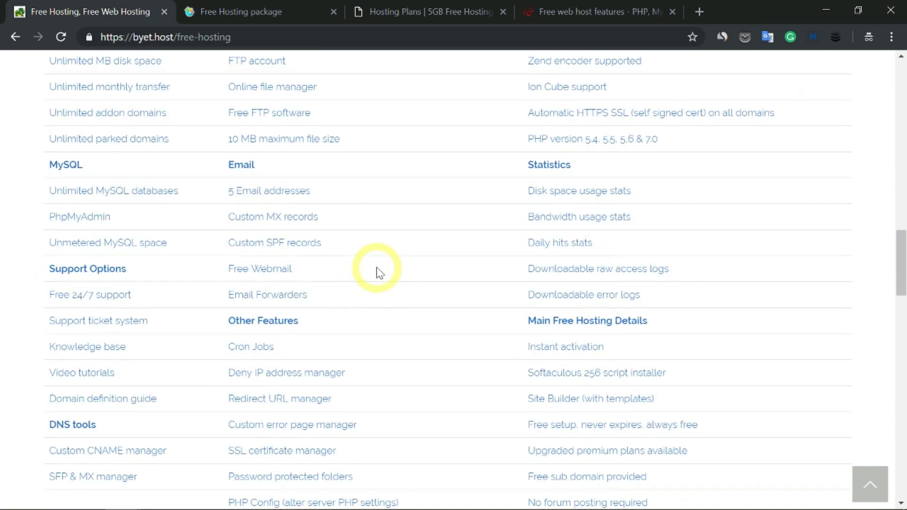
scroll(387, 265, "down", 5)
scroll(438, 255, "up", 20)
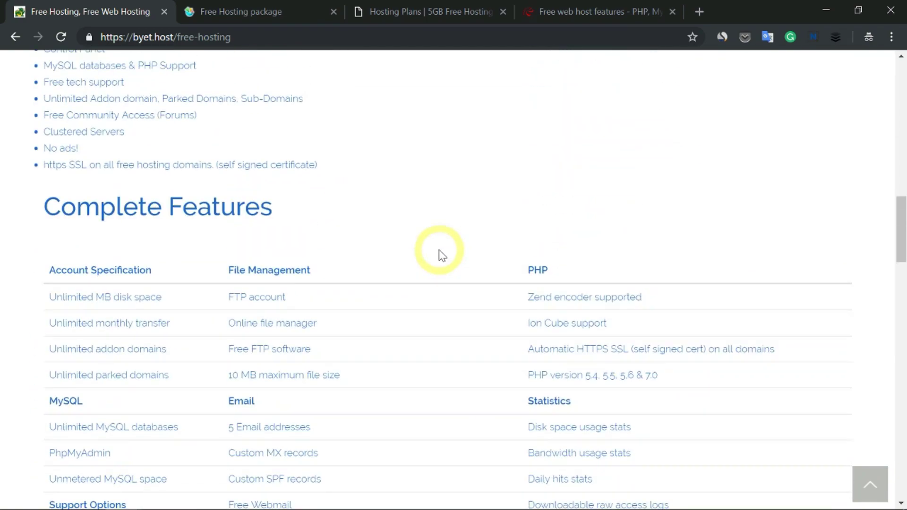
scroll(439, 255, "up", 10)
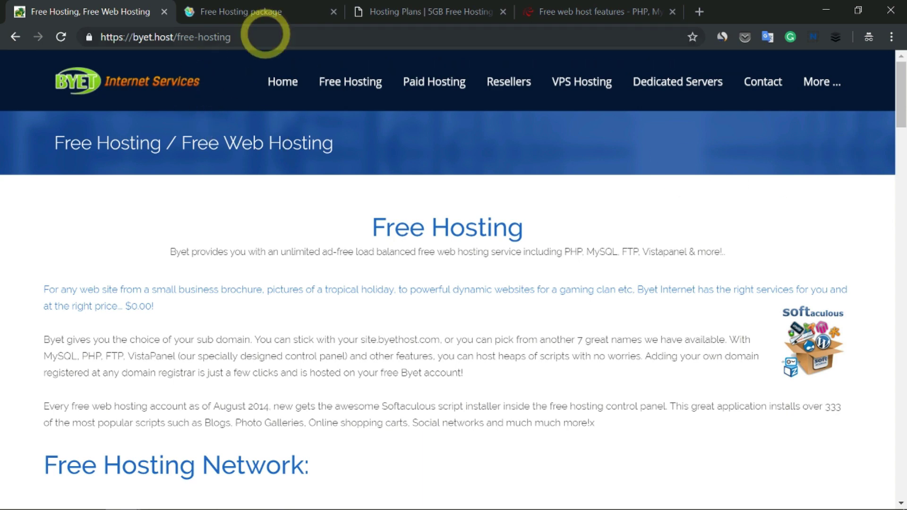
left_click(289, 9)
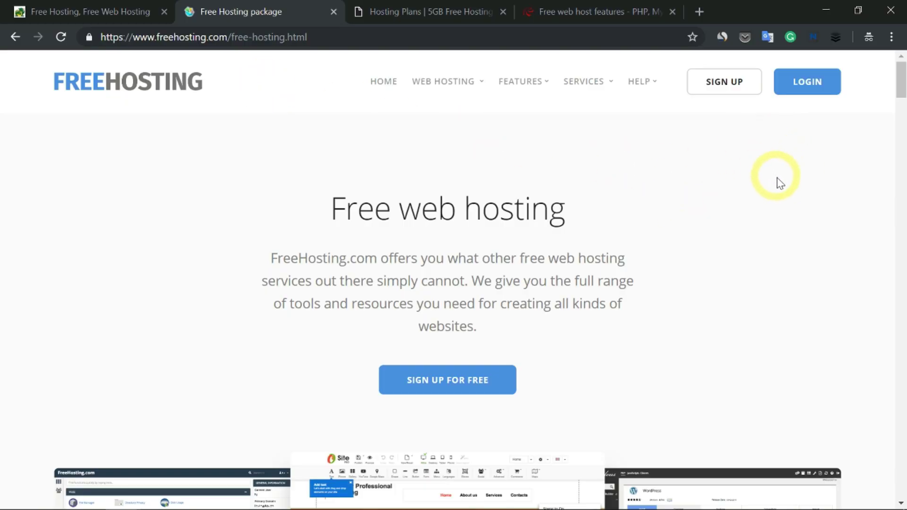
Read FreeHosting.com's free package: 10 GB storage, one website, no .TK/.ML/.GA domains; then open 5GBfree's plans.
scroll(573, 234, "down", 5)
scroll(573, 233, "down", 10)
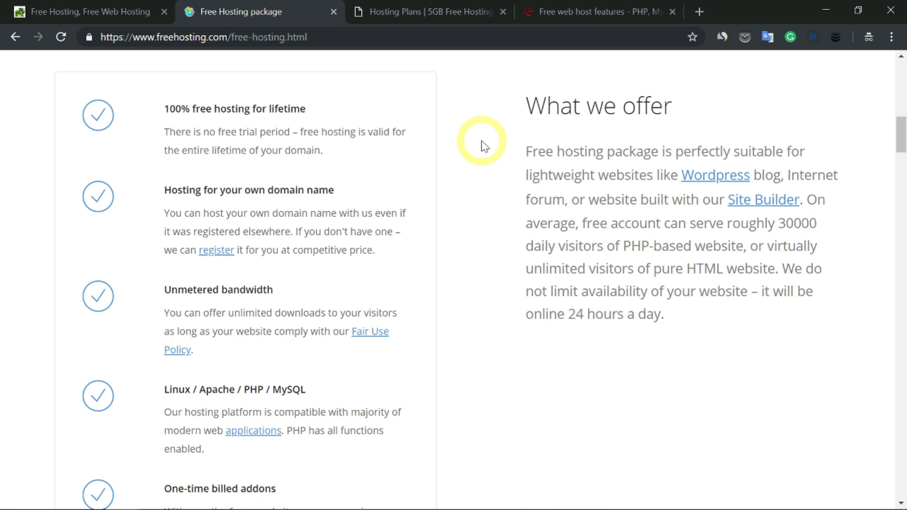
scroll(476, 164, "down", 10)
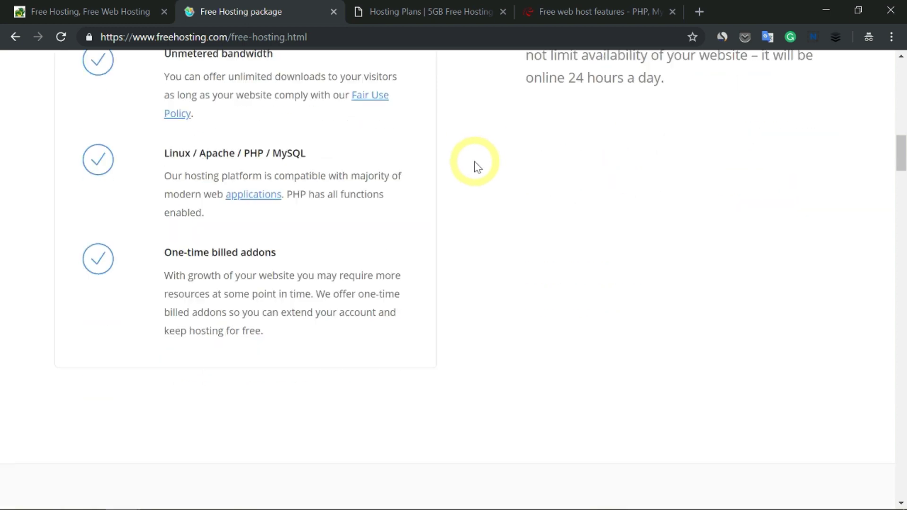
scroll(475, 162, "down", 5)
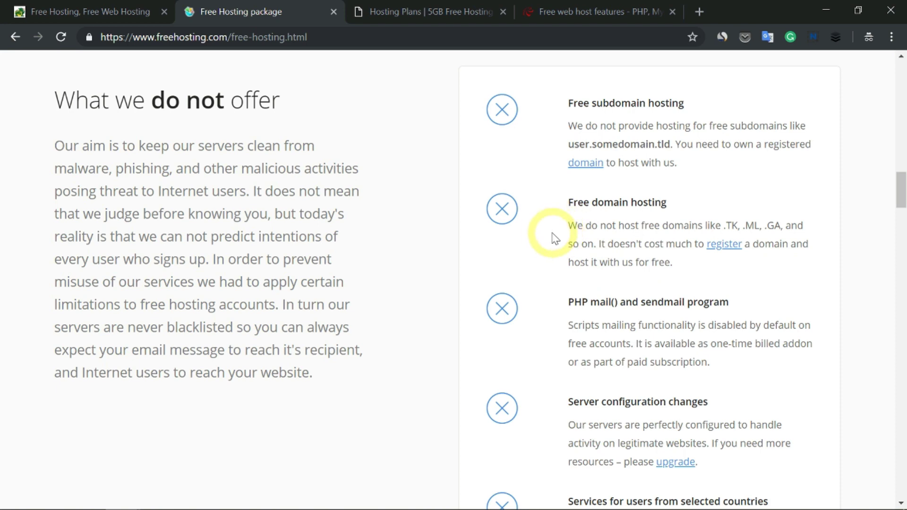
scroll(543, 236, "down", 6)
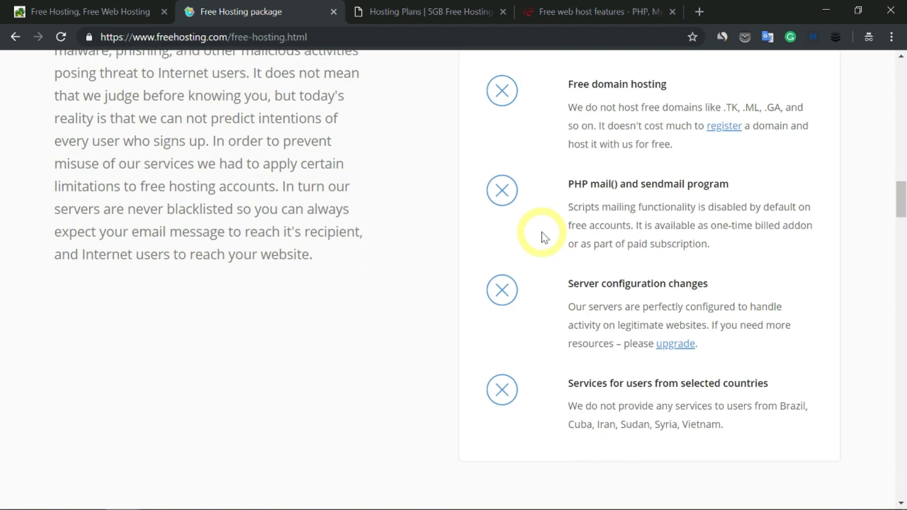
scroll(565, 203, "up", 2)
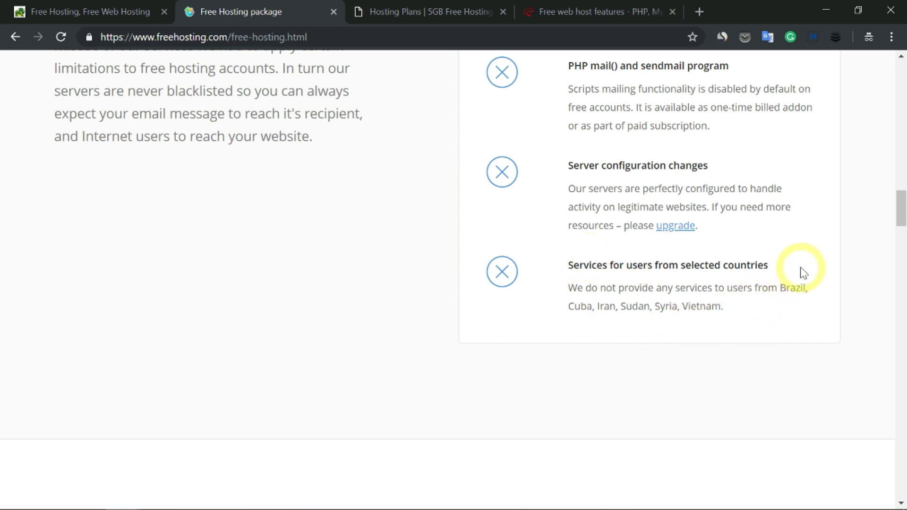
scroll(802, 272, "down", 3)
scroll(801, 268, "down", 5)
scroll(543, 198, "down", 3)
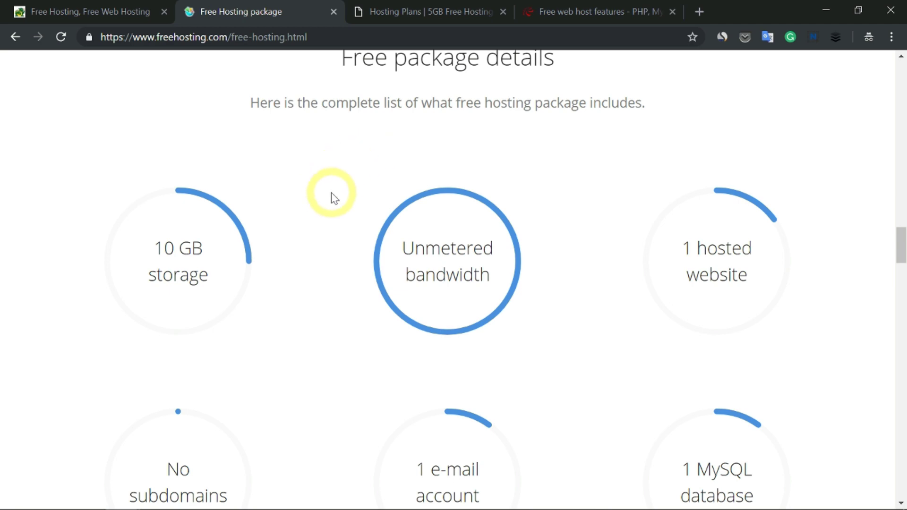
scroll(333, 196, "down", 3)
scroll(336, 197, "down", 20)
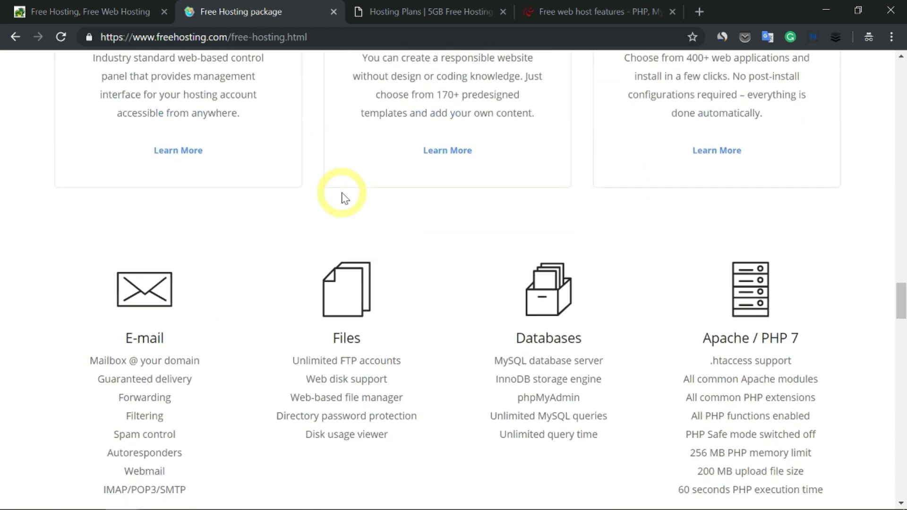
scroll(344, 197, "up", 10)
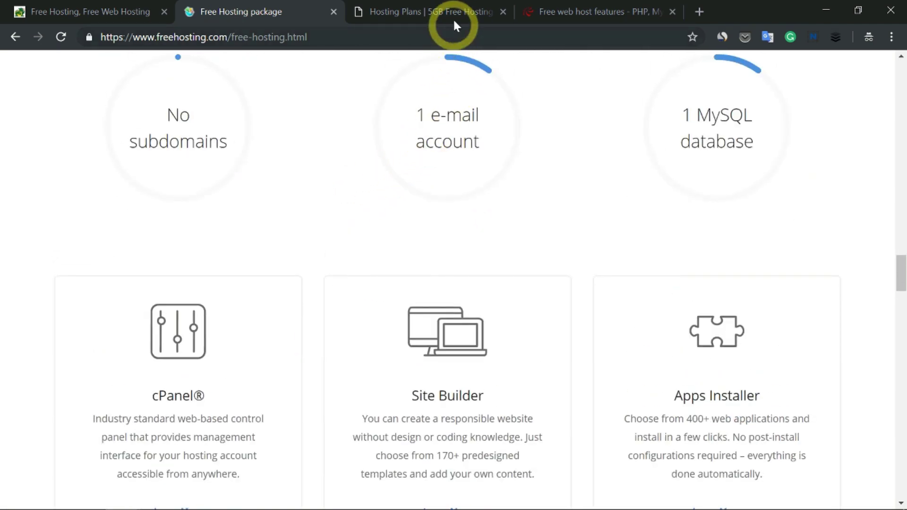
left_click(452, 13)
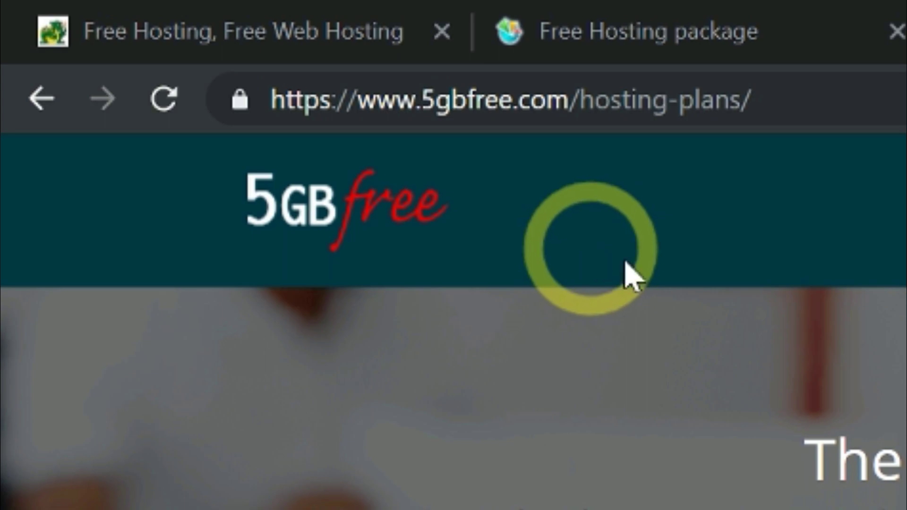
scroll(489, 175, "down", 5)
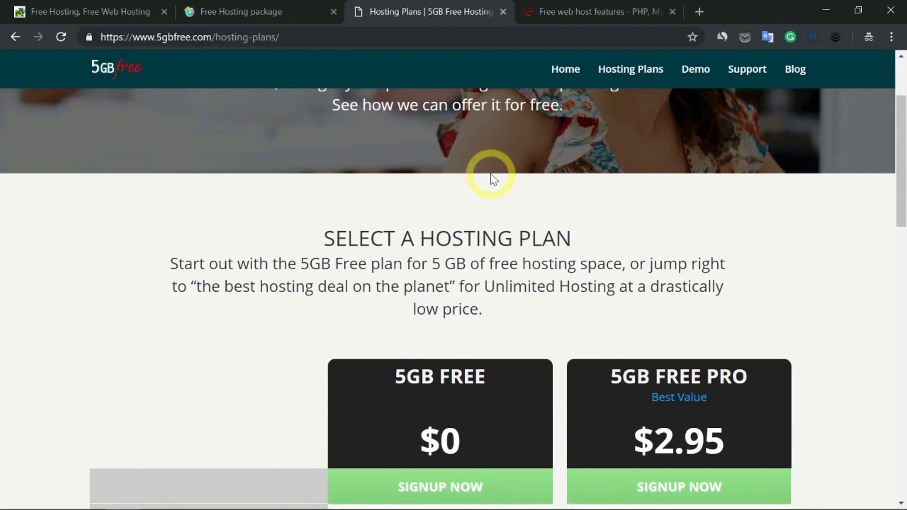
scroll(500, 171, "down", 2)
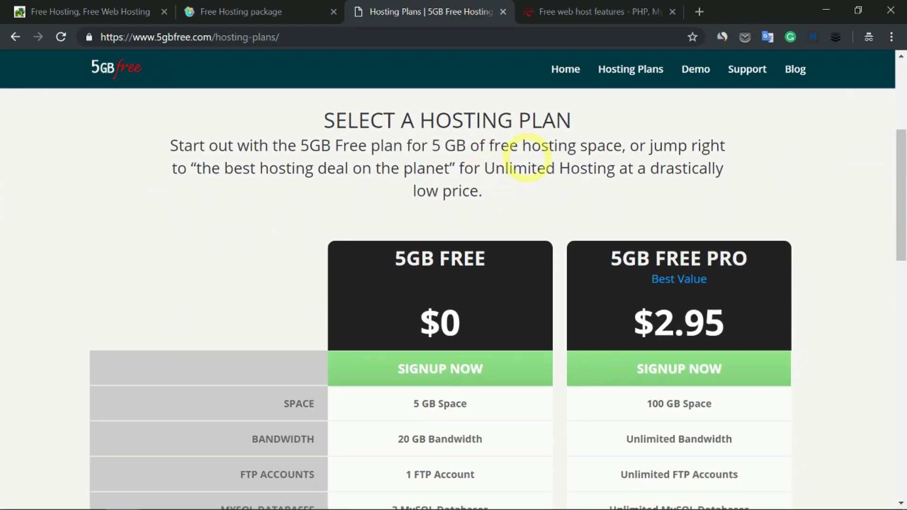
scroll(525, 158, "down", 4)
scroll(521, 182, "up", 2)
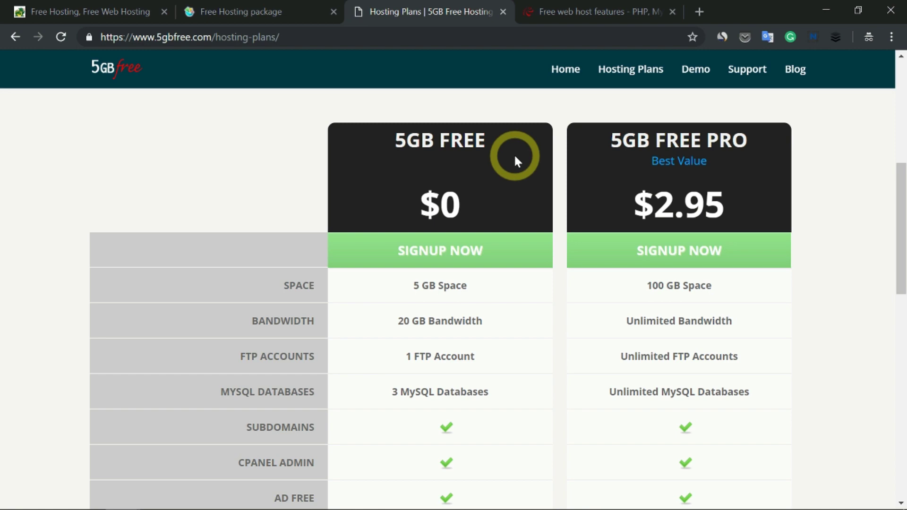
scroll(522, 182, "down", 2)
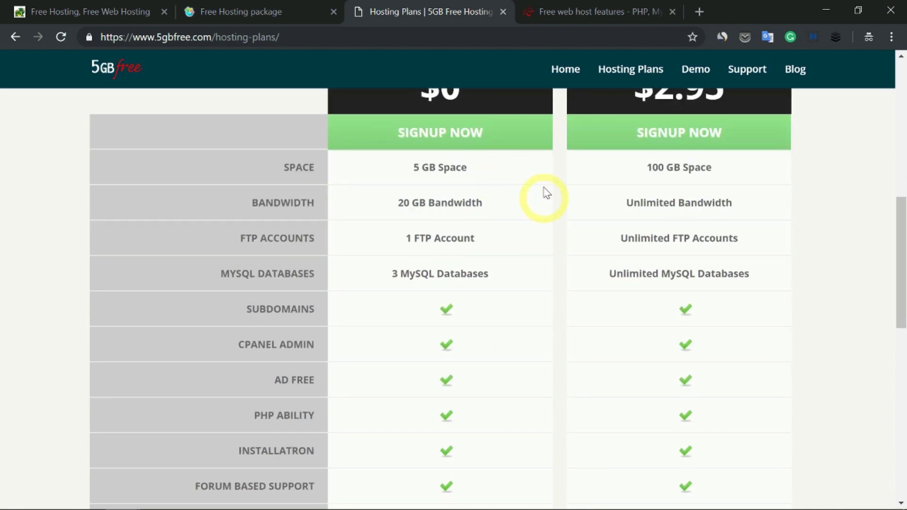
scroll(529, 278, "down", 10)
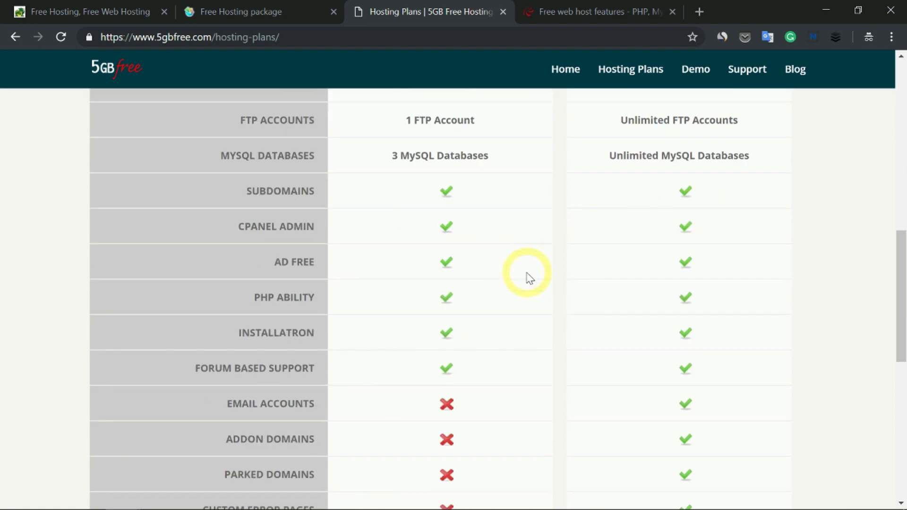
scroll(534, 278, "down", 2)
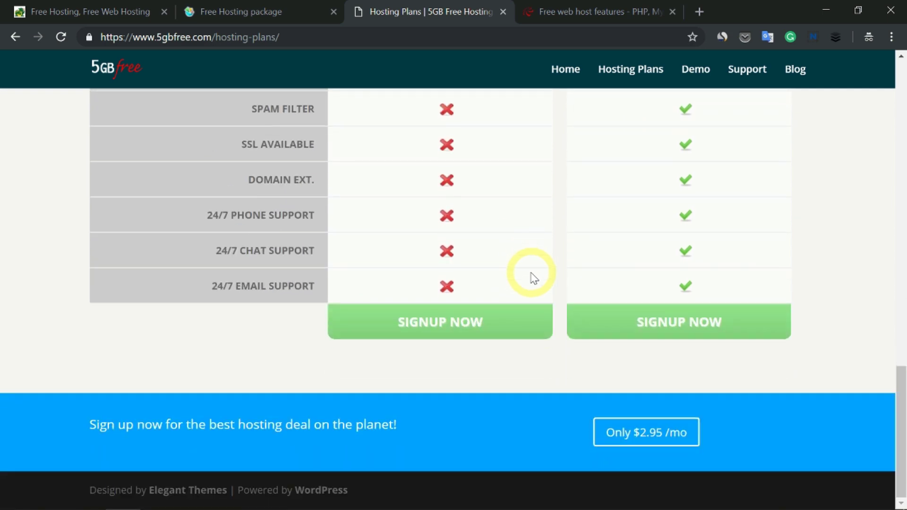
scroll(534, 277, "up", 14)
scroll(533, 273, "up", 8)
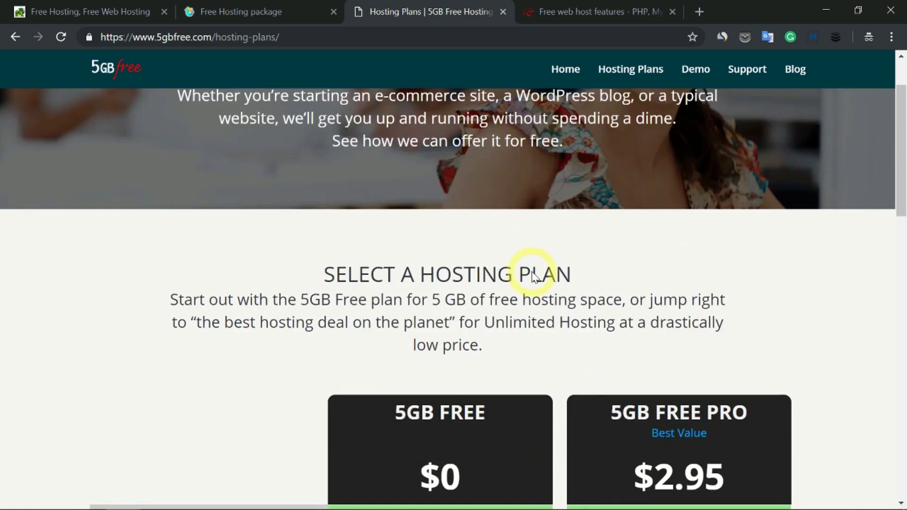
left_click(617, 11)
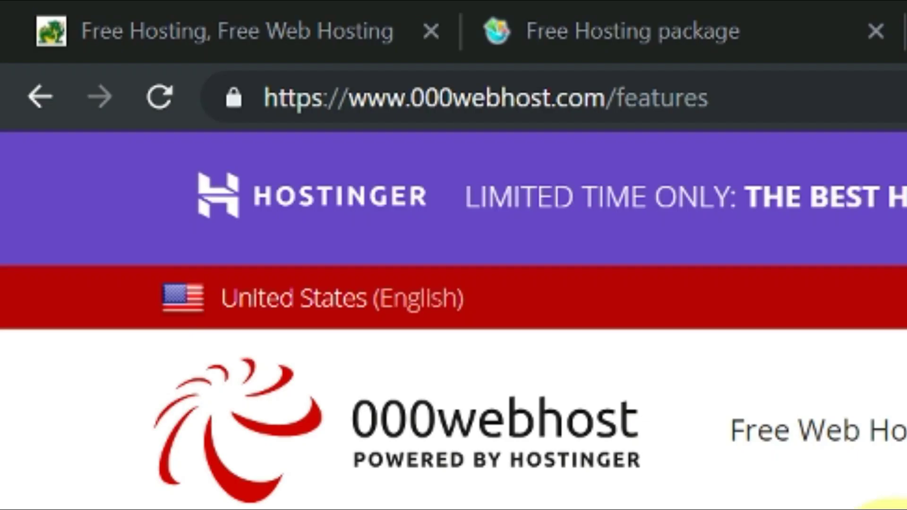
Scroll through 000webhost's Free Web Hosting, Package Details and Control Panel Features tables.
left_click(700, 274)
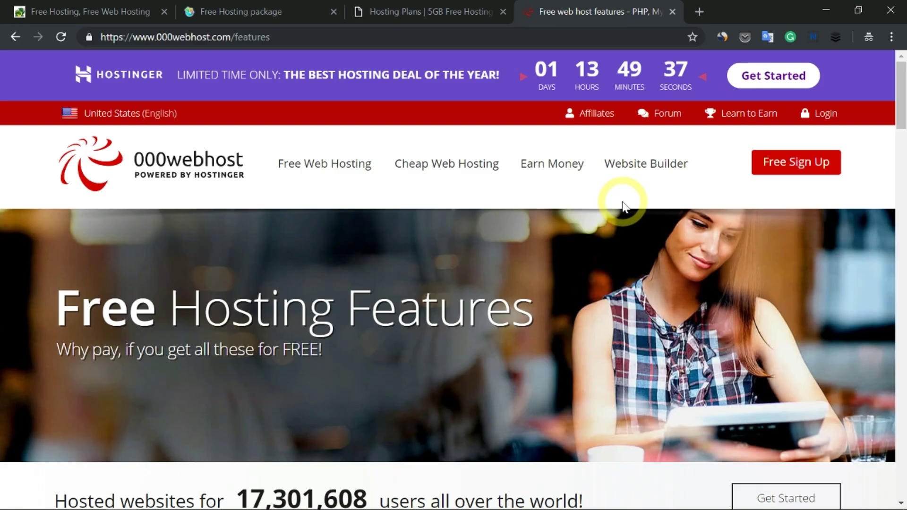
scroll(594, 177, "down", 5)
scroll(562, 152, "down", 12)
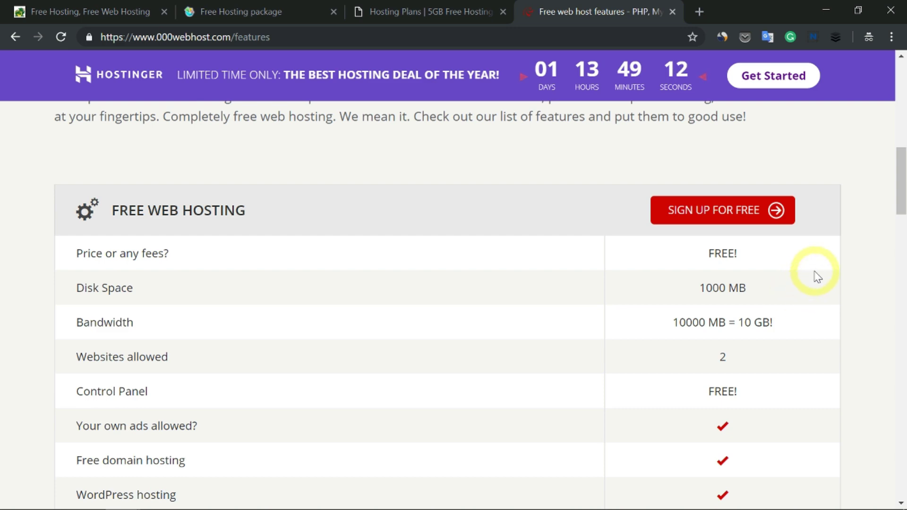
scroll(820, 269, "down", 4)
scroll(811, 254, "down", 4)
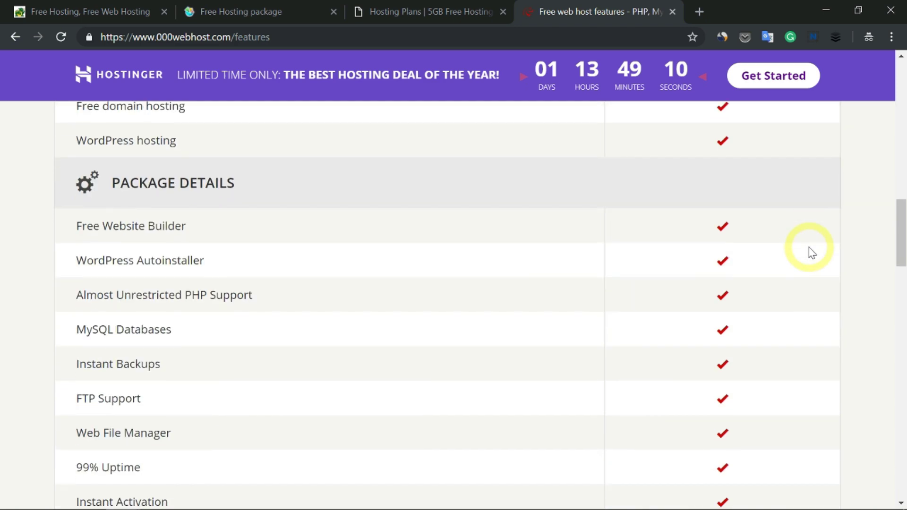
scroll(812, 252, "down", 13)
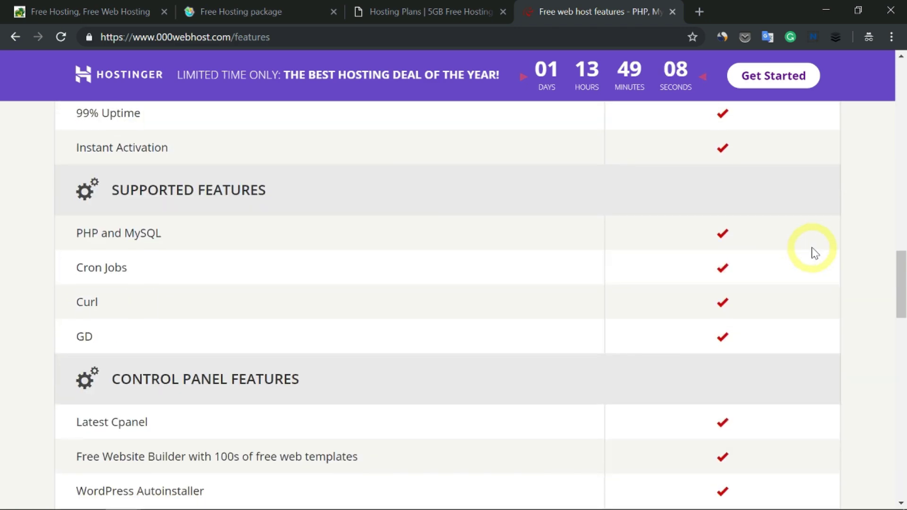
scroll(816, 254, "down", 3)
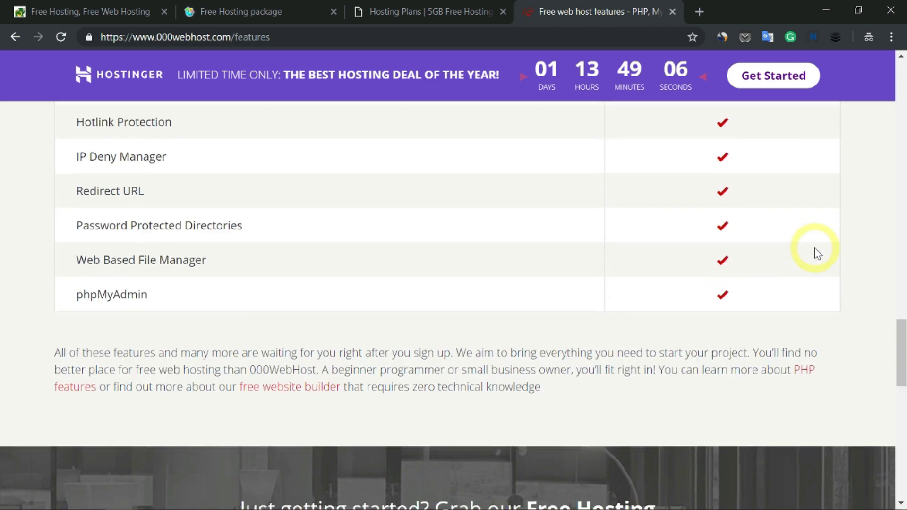
scroll(814, 248, "up", 5)
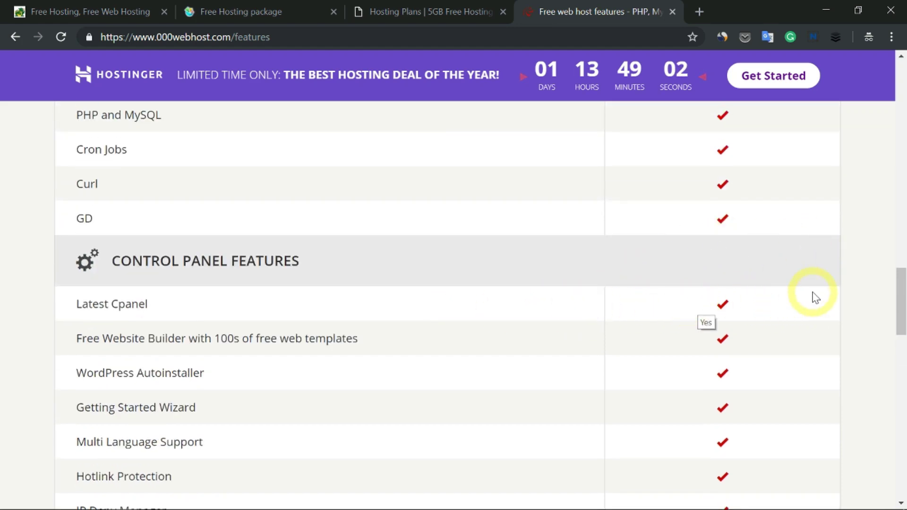
scroll(816, 298, "down", 5)
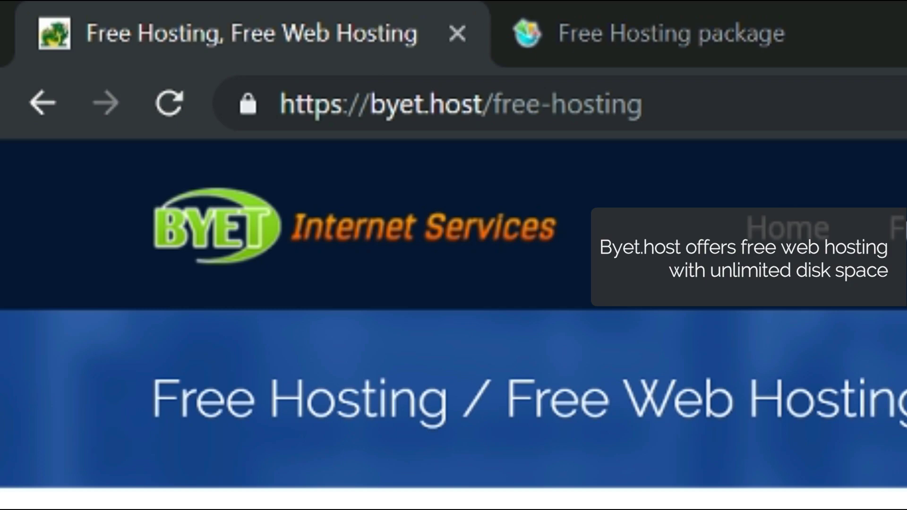
Scroll down Byet Host's Free Hosting page and open the 'Sign up for a Plan' form.
scroll(458, 166, "down", 15)
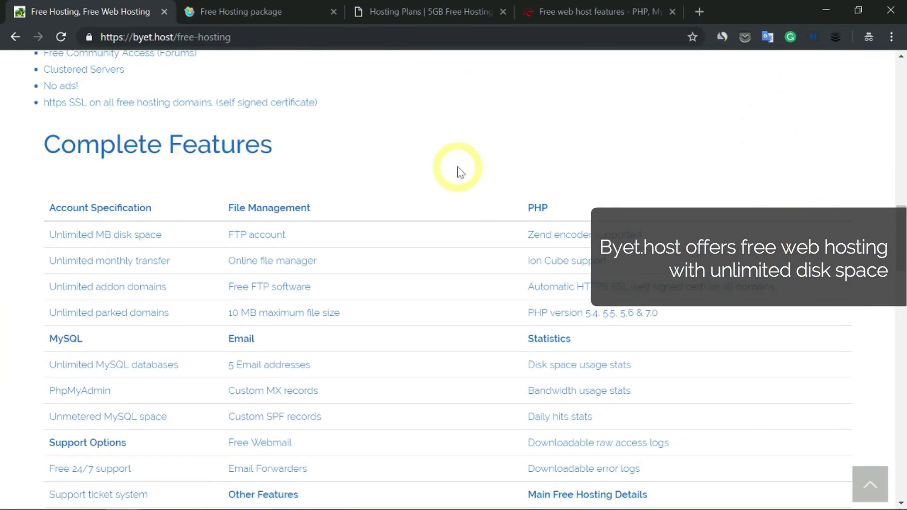
scroll(457, 166, "down", 20)
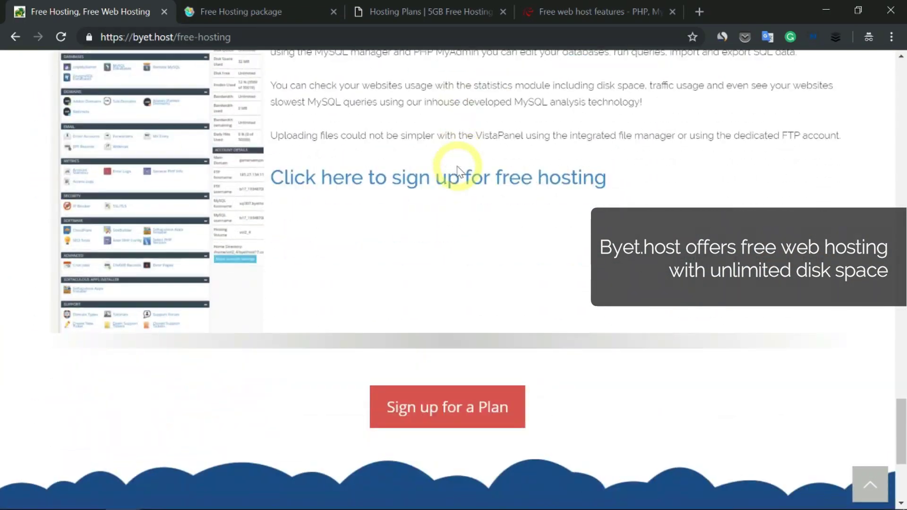
scroll(457, 167, "down", 5)
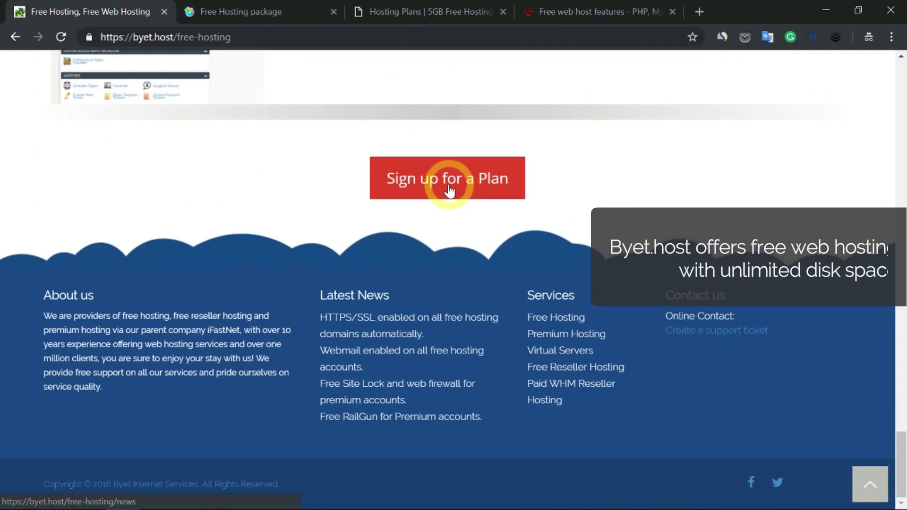
left_click(448, 192)
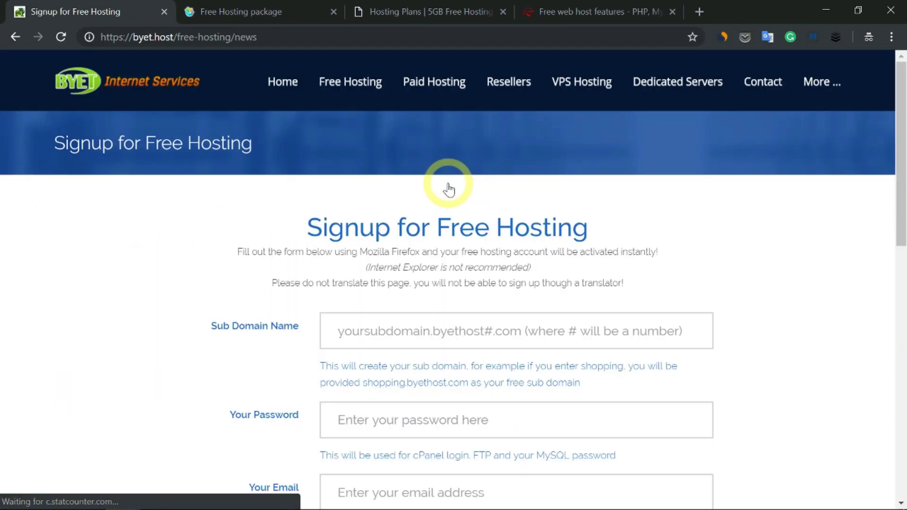
scroll(448, 190, "down", 2)
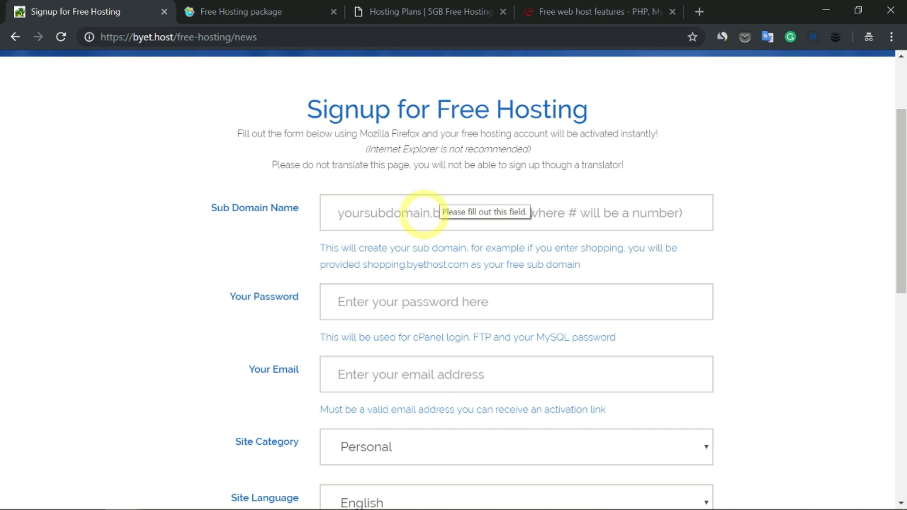
Register with sub domain name kodorra, fill in the account password, and submit.
left_click(425, 212)
type("kodorra")
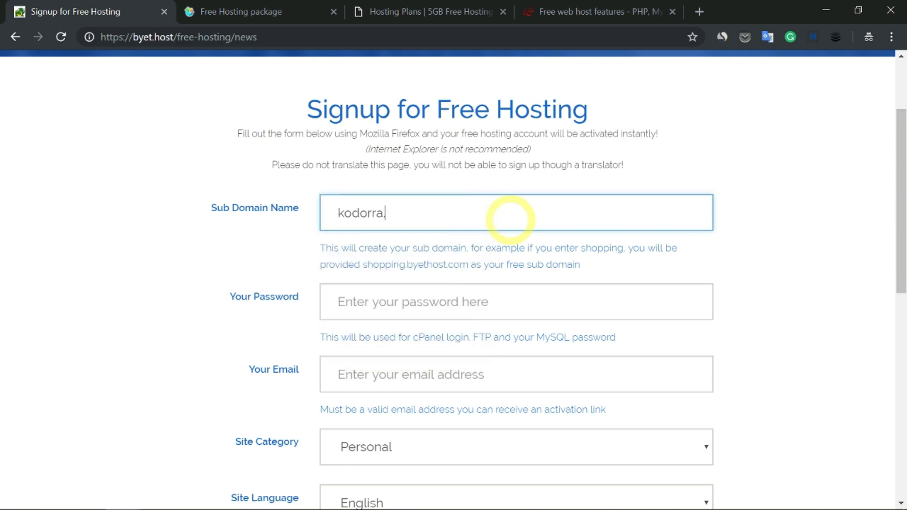
left_click(358, 260)
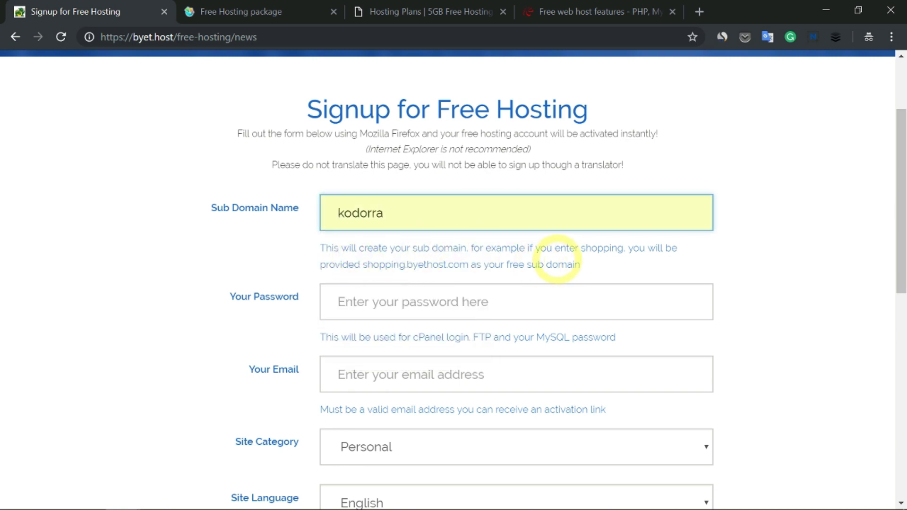
left_click(512, 304)
type("k")
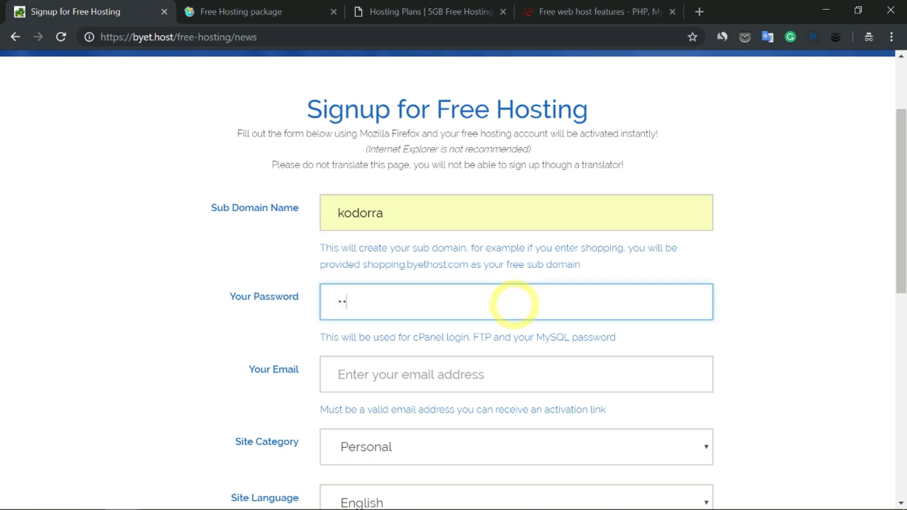
left_click(362, 452)
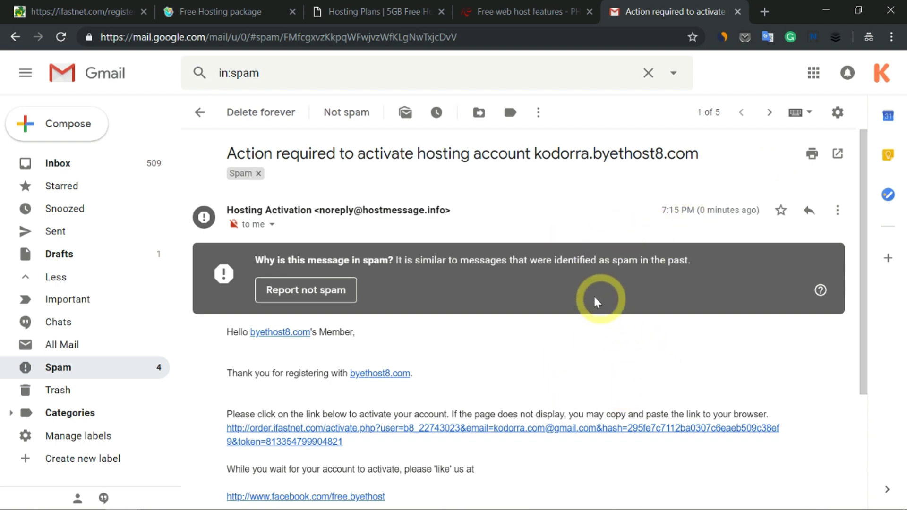
Activate kodorra.byethost8.com from the spam e-mail link and open its cPanel URL in a new tab.
scroll(559, 299, "down", 3)
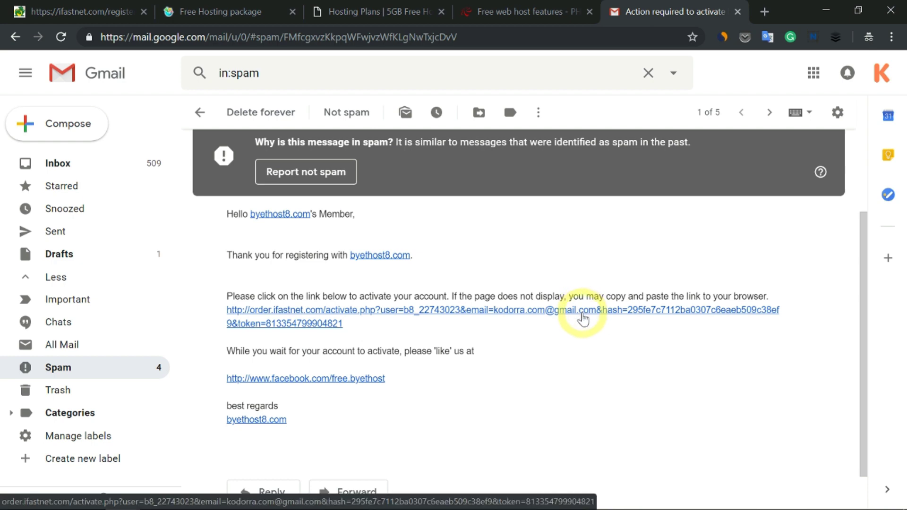
left_click(583, 314)
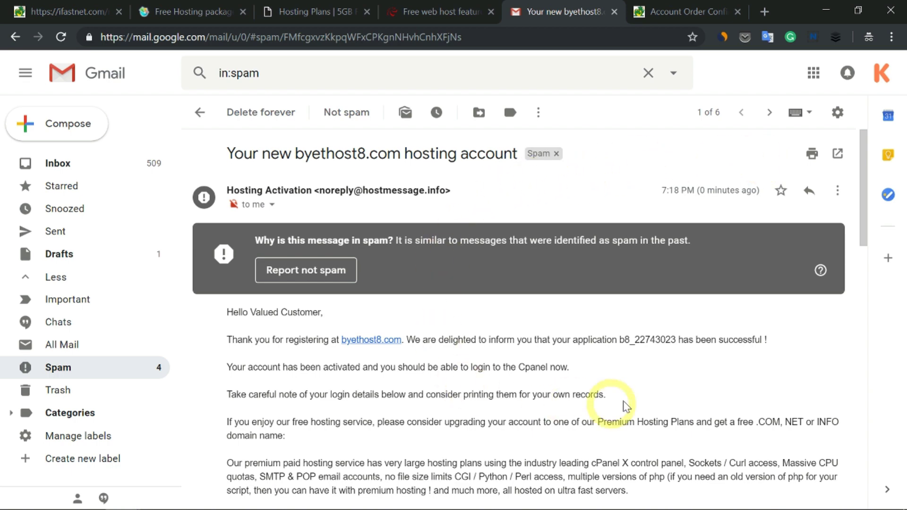
scroll(712, 265, "down", 8)
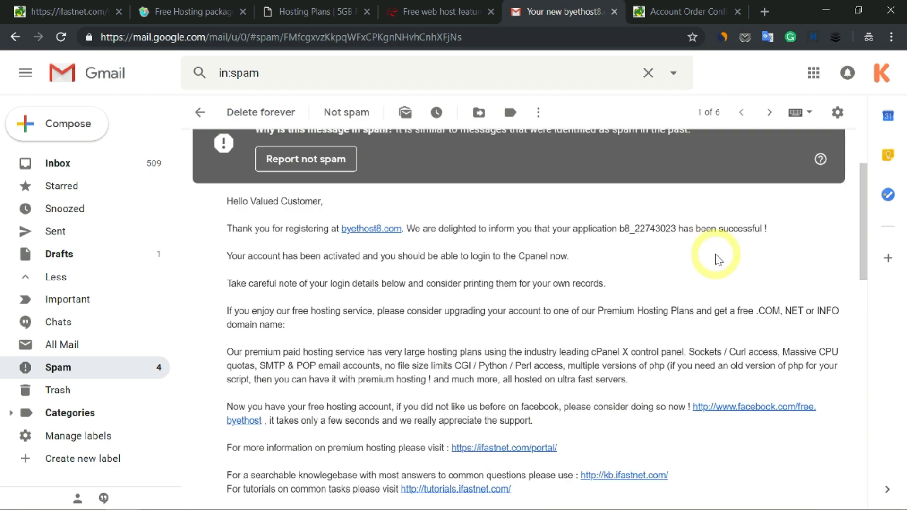
scroll(694, 229, "down", 3)
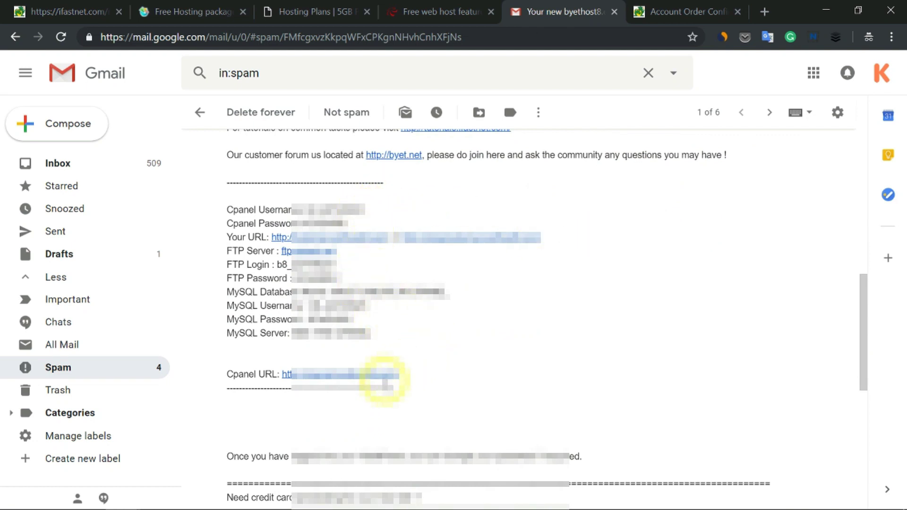
right_click(373, 375)
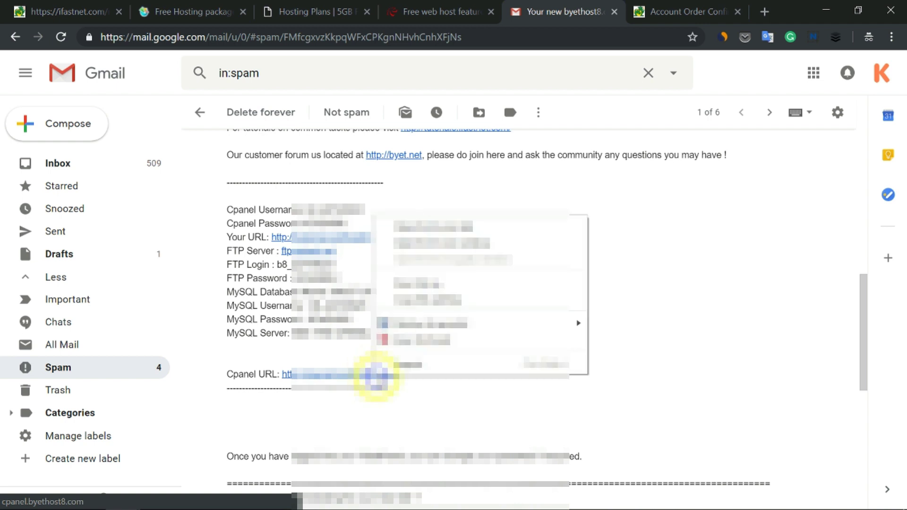
left_click(425, 228)
left_click(591, 10)
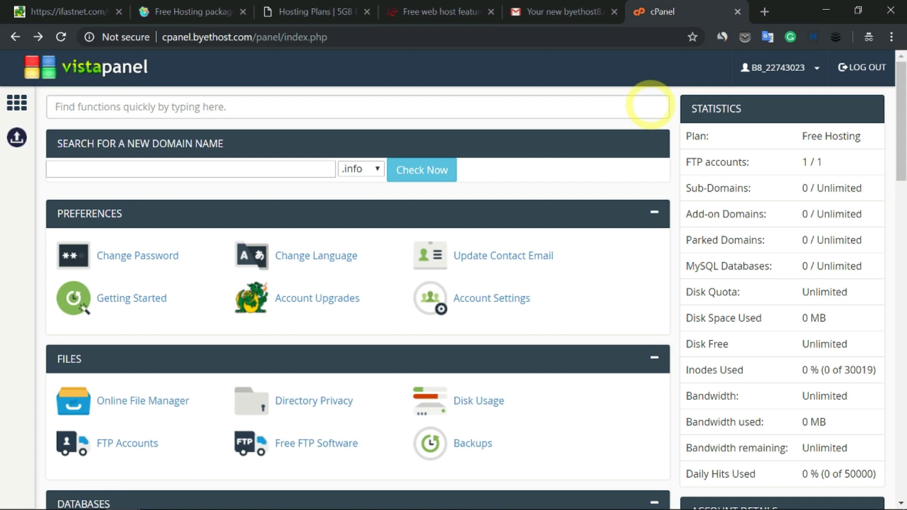
Open Addon Domains in VistaPanel and enter kodorra.gq as the new domain name.
scroll(532, 156, "down", 8)
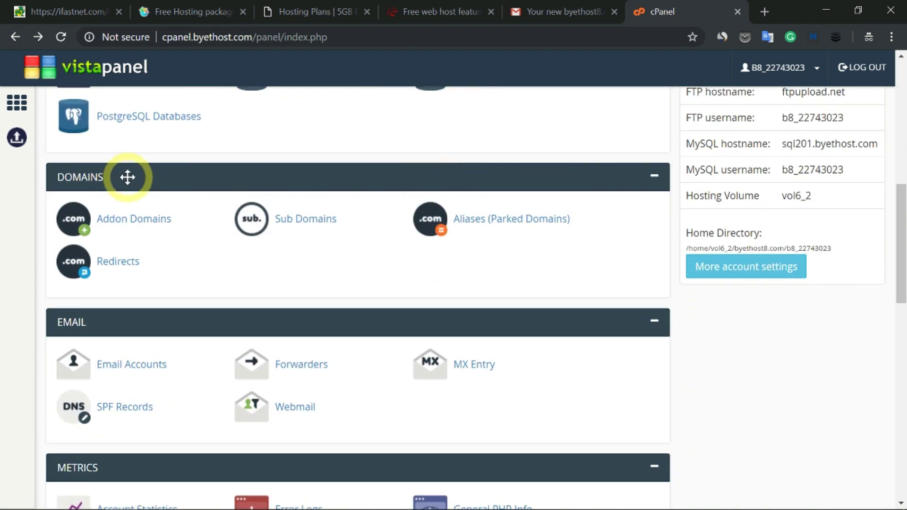
left_click(137, 230)
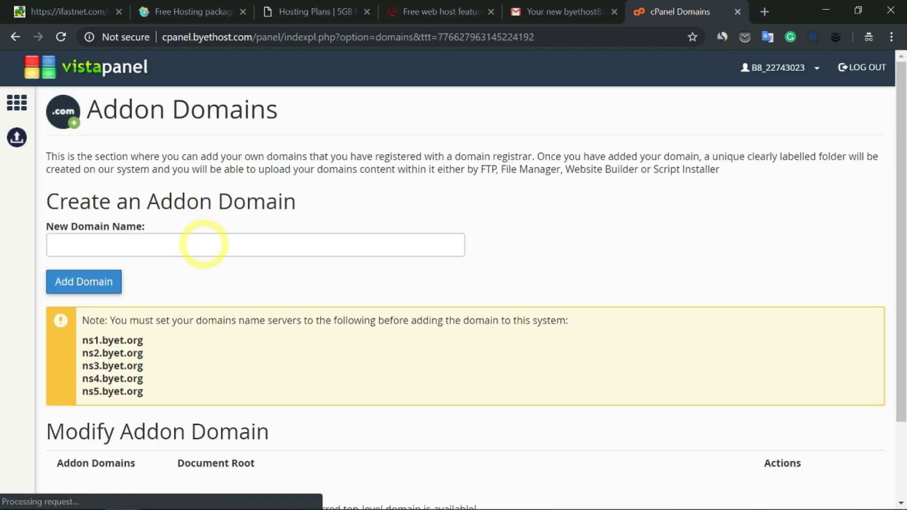
left_click(204, 244)
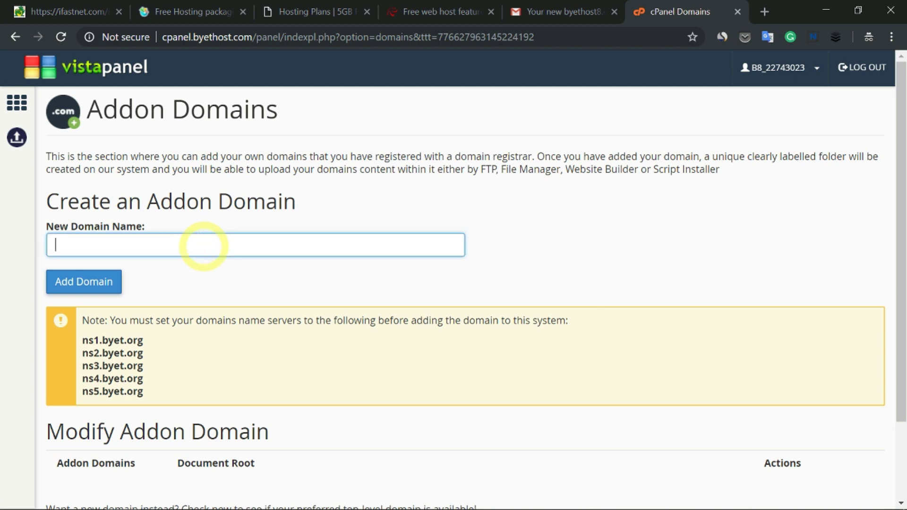
type("kodo")
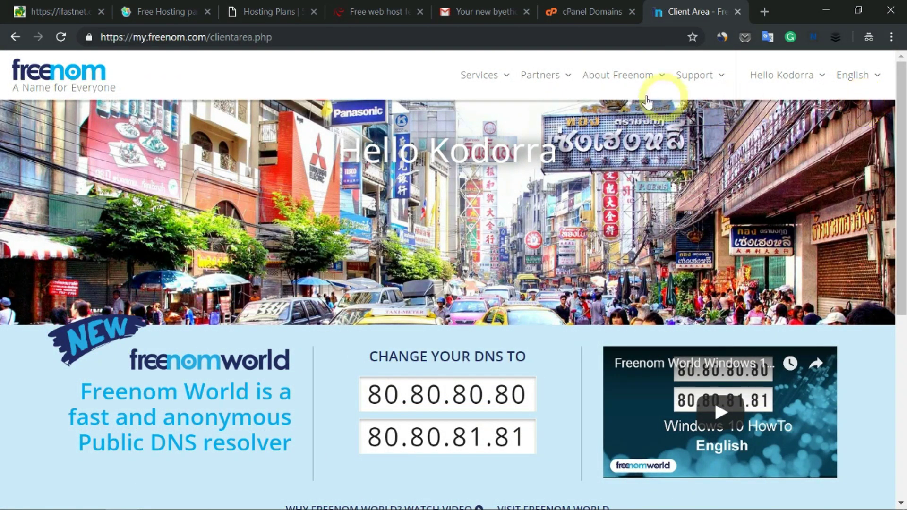
Open kodorra.gq's nameserver settings under My Domains and choose custom nameservers.
left_click(508, 79)
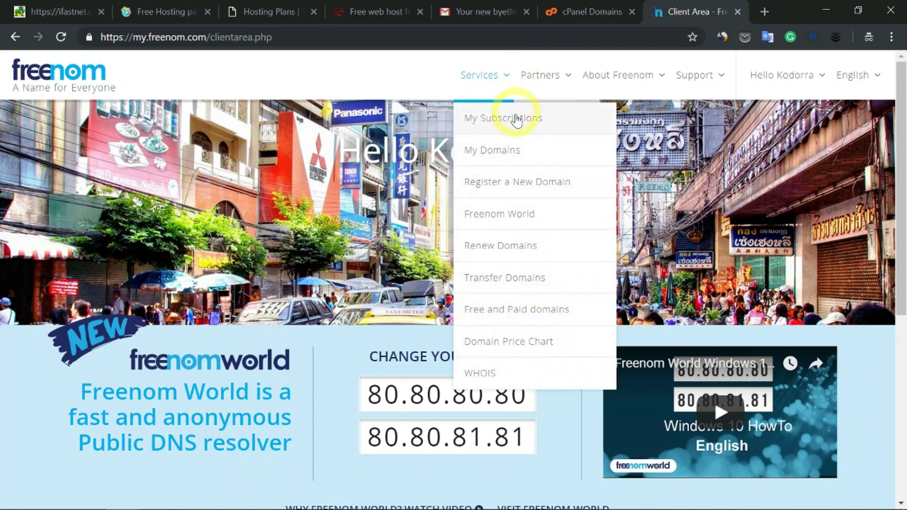
left_click(503, 151)
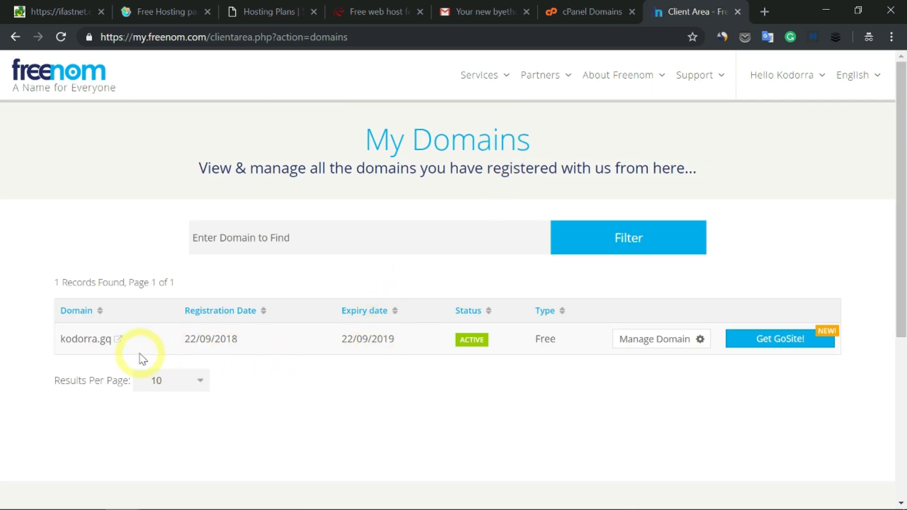
left_click(701, 342)
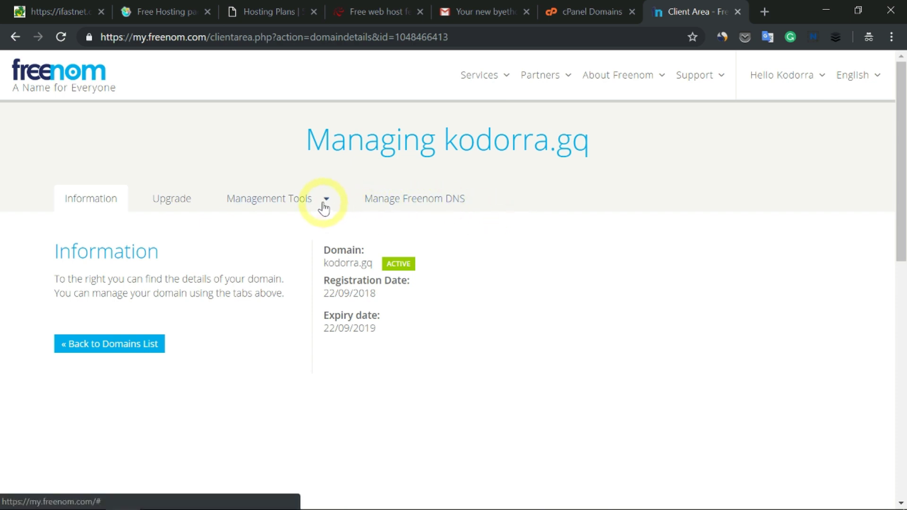
left_click(324, 205)
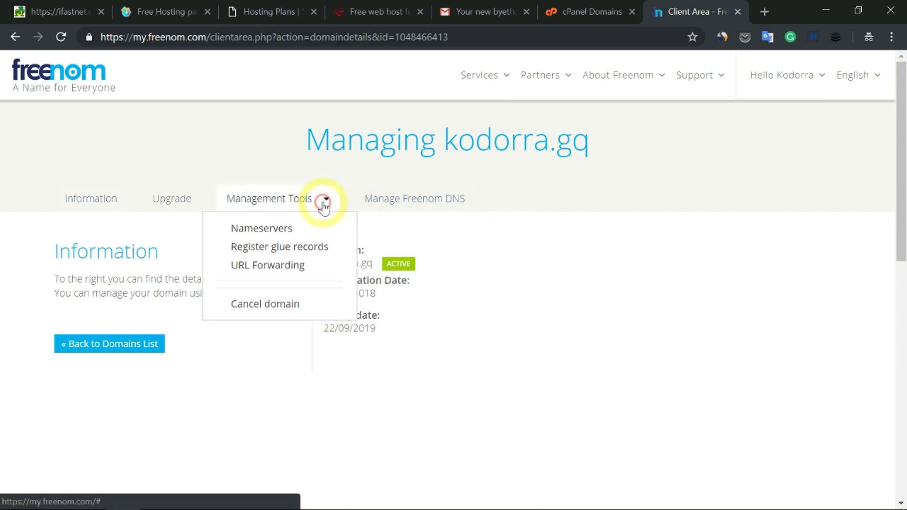
left_click(278, 232)
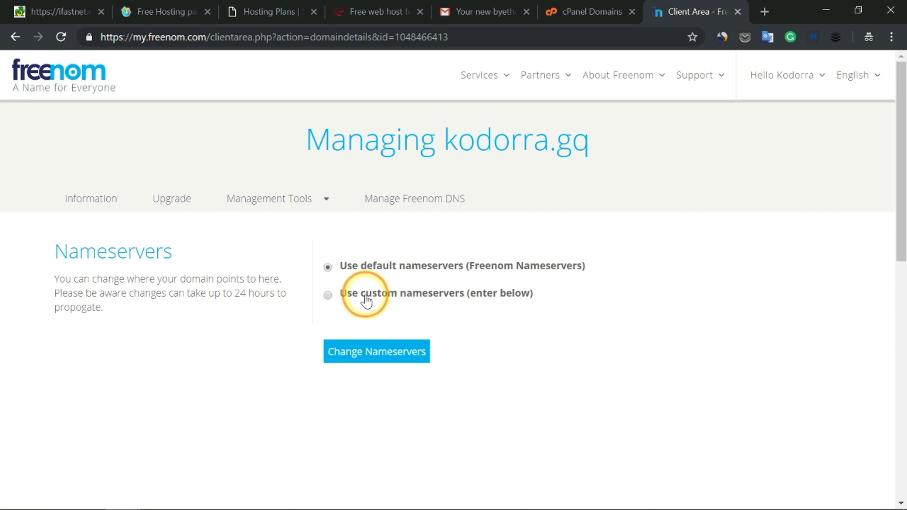
left_click(367, 301)
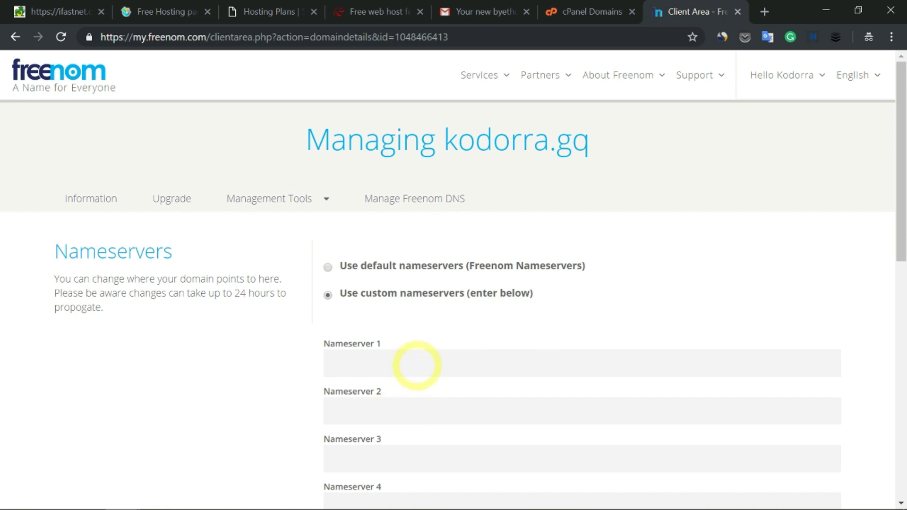
Copy ns1.byet.org from VistaPanel and paste it into Freenom's Nameserver 1 field.
left_click(576, 13)
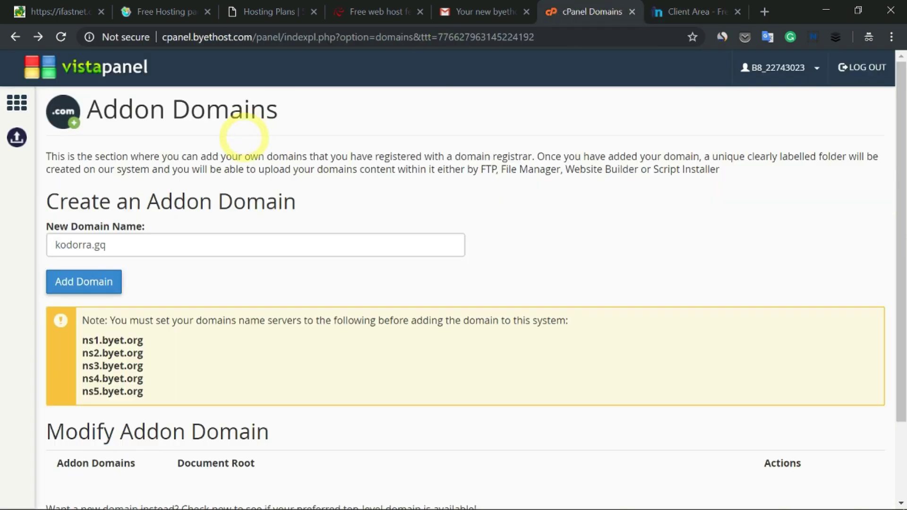
left_click_drag(144, 341, 83, 340)
right_click(112, 338)
left_click(138, 347)
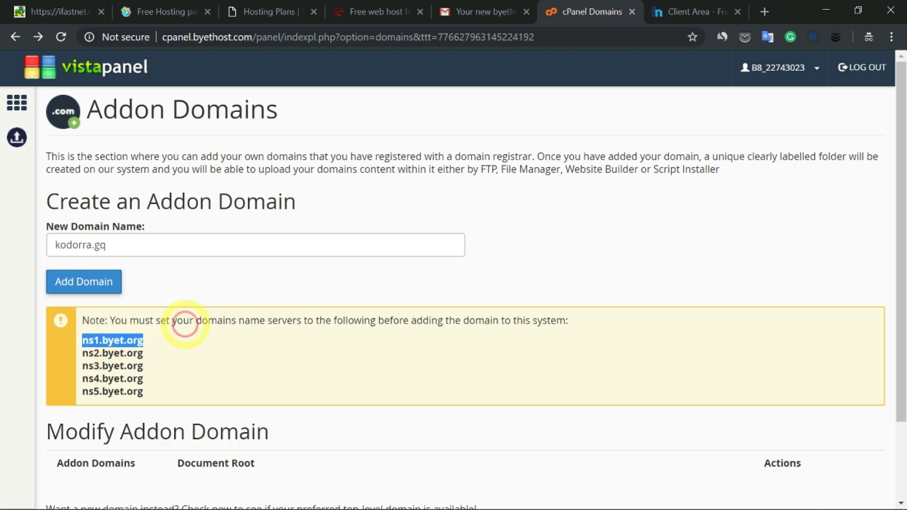
left_click(694, 14)
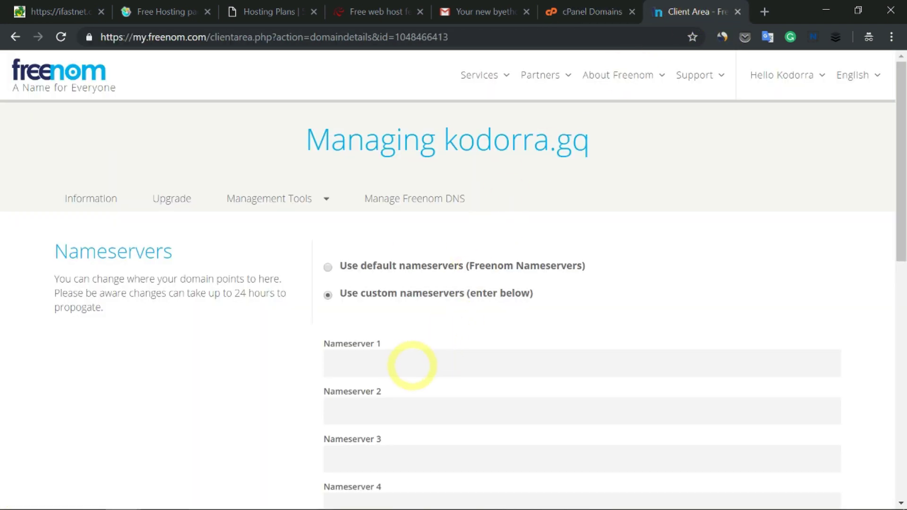
left_click(408, 363)
right_click(409, 363)
left_click(452, 214)
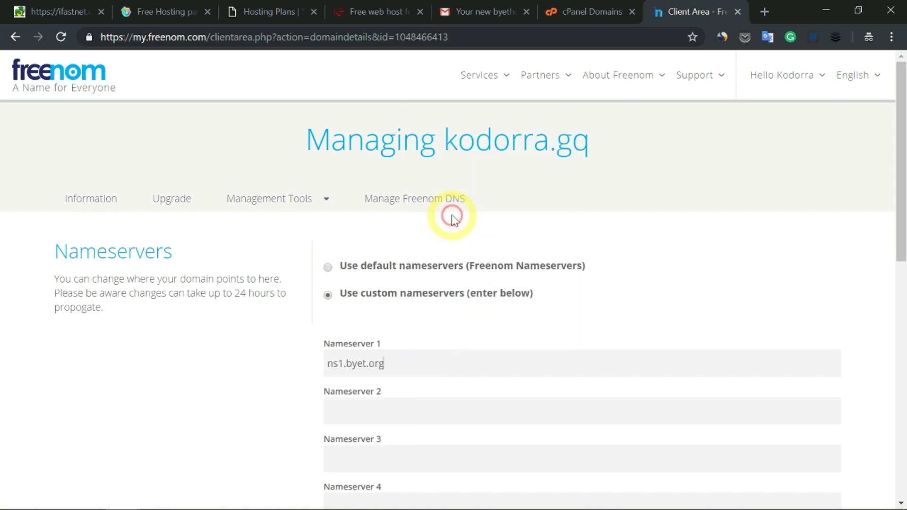
Set Nameserver 2 to ns2.byet.org and save kodorra.gq's custom nameservers.
left_click(396, 409)
right_click(396, 409)
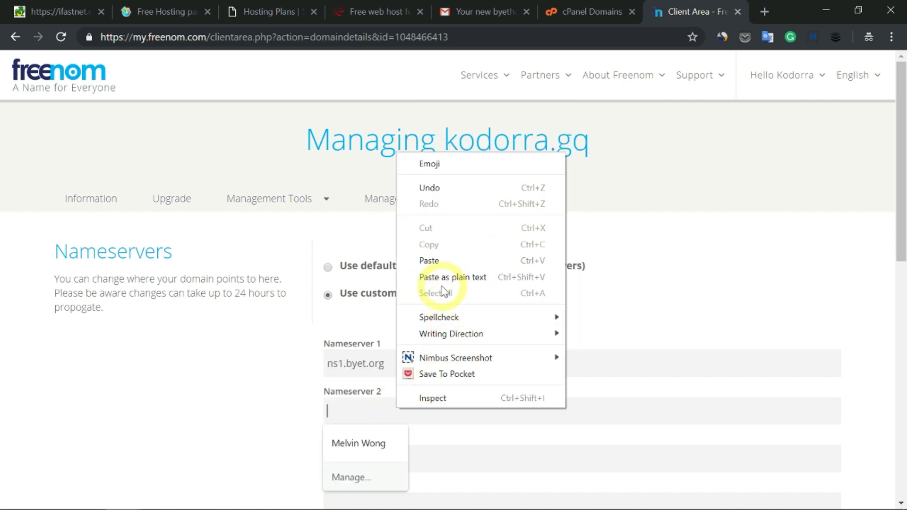
left_click(443, 257)
left_click_drag(337, 412, 344, 412)
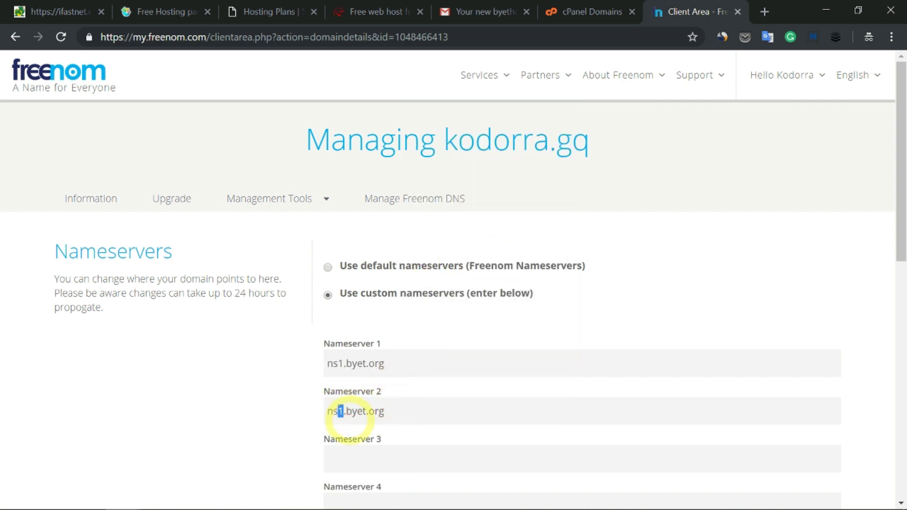
type("2")
scroll(435, 324, "down", 5)
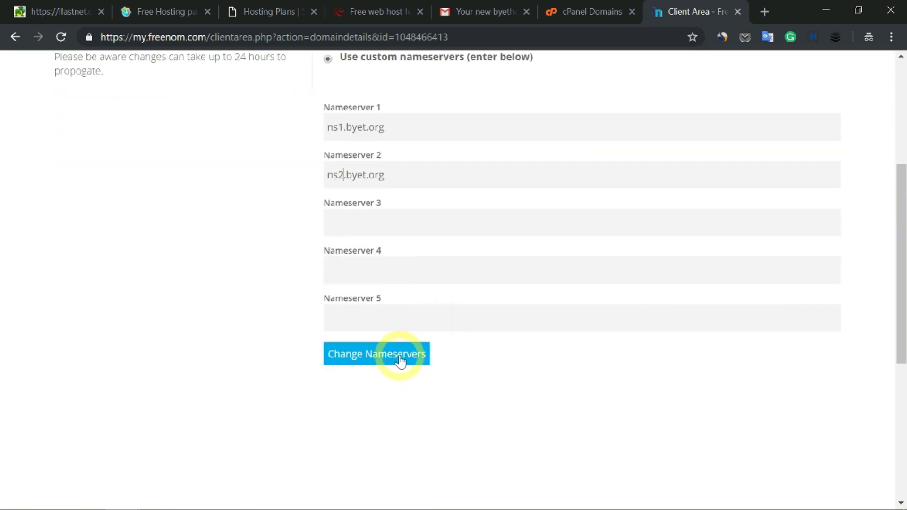
left_click(400, 360)
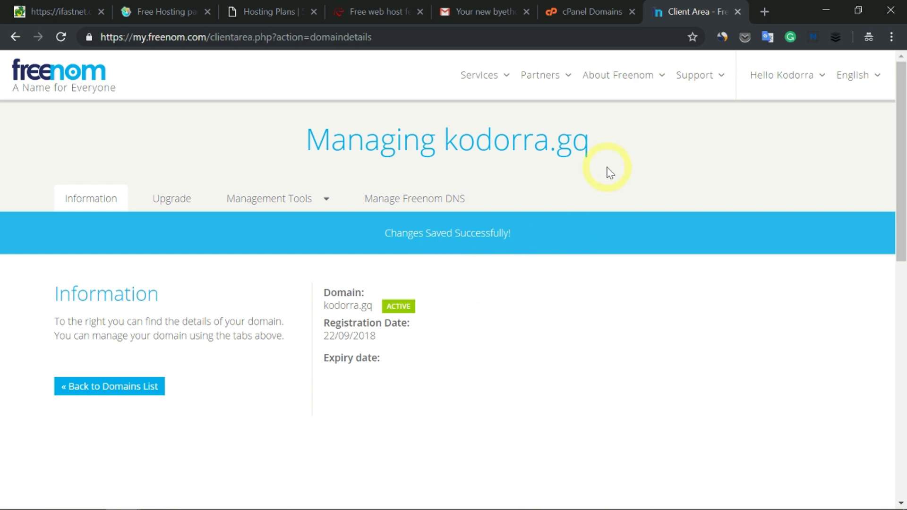
left_click(580, 8)
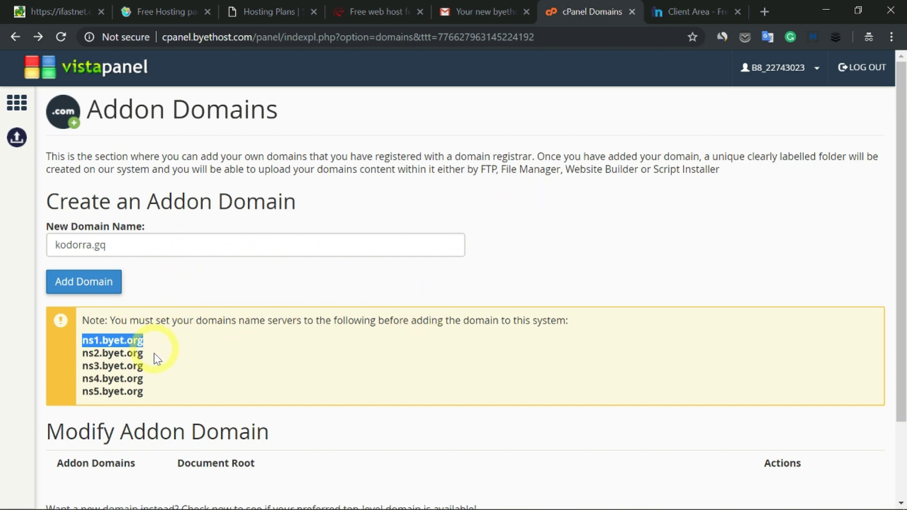
Add kodorra.gq as an addon domain, then load kodorra.gq in a new tab.
left_click(161, 279)
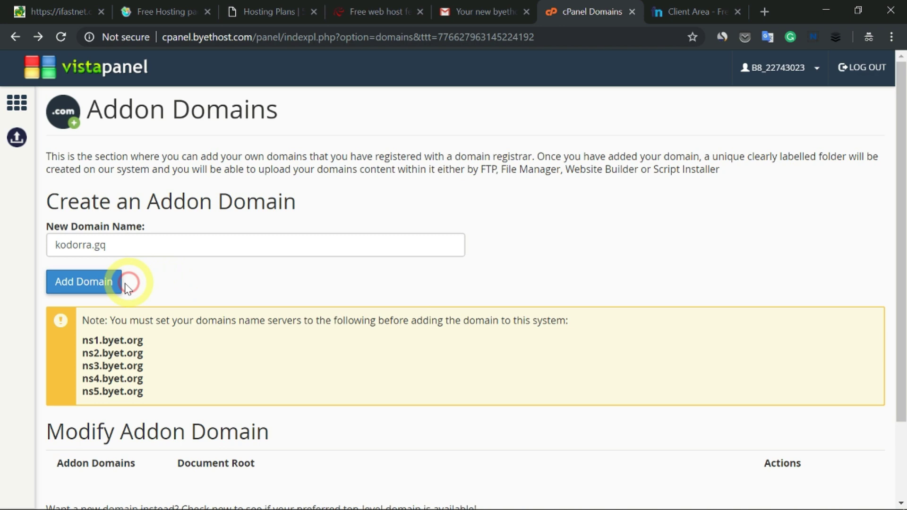
left_click(96, 285)
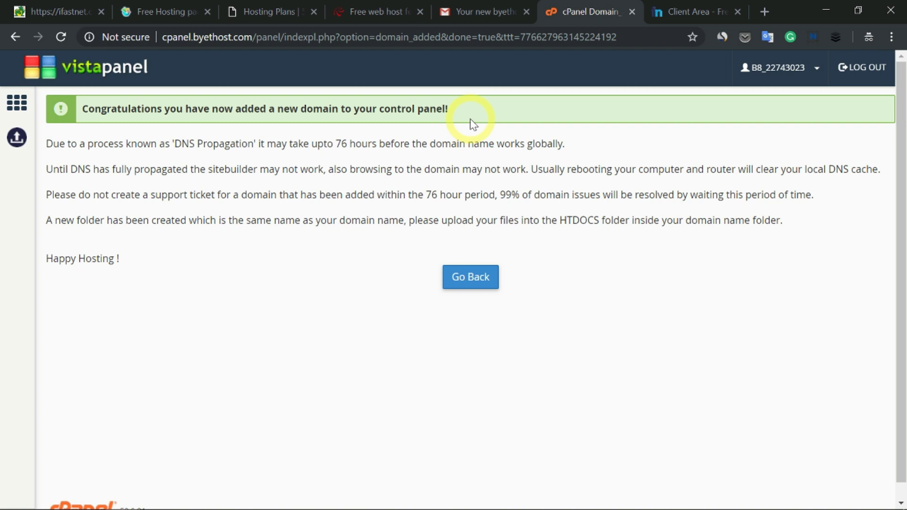
left_click(764, 12)
key("ctrl+v")
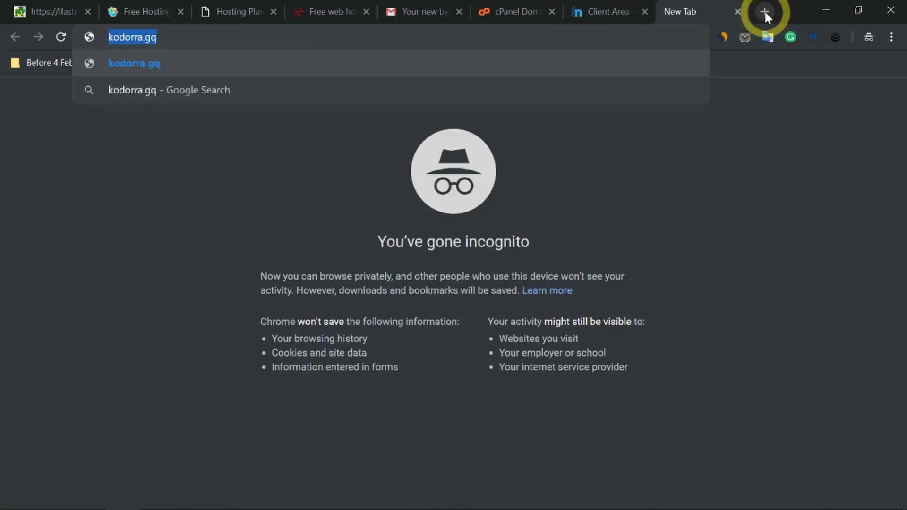
key("Return")
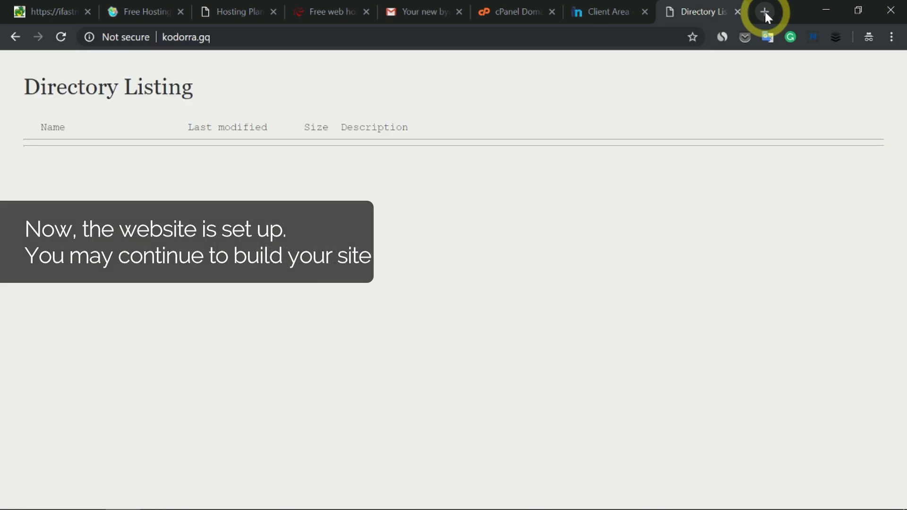